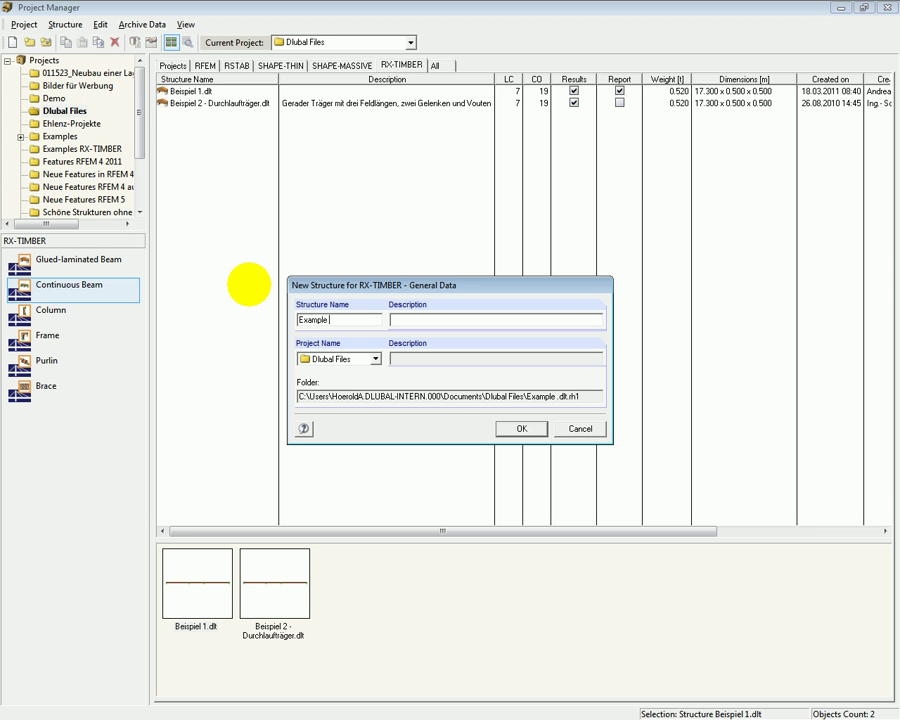
- Create the continuous beam structure Example 1 and set its material to Gluelam Timber GL24h
{"action": "left_click", "coordinate": [519, 428]}
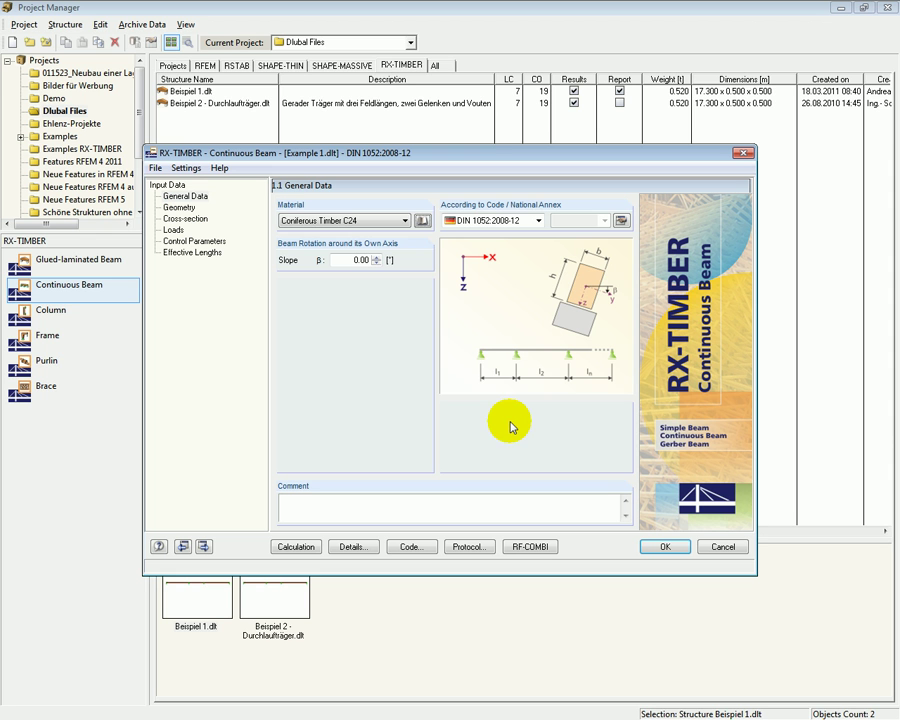
{"action": "left_click", "coordinate": [405, 222]}
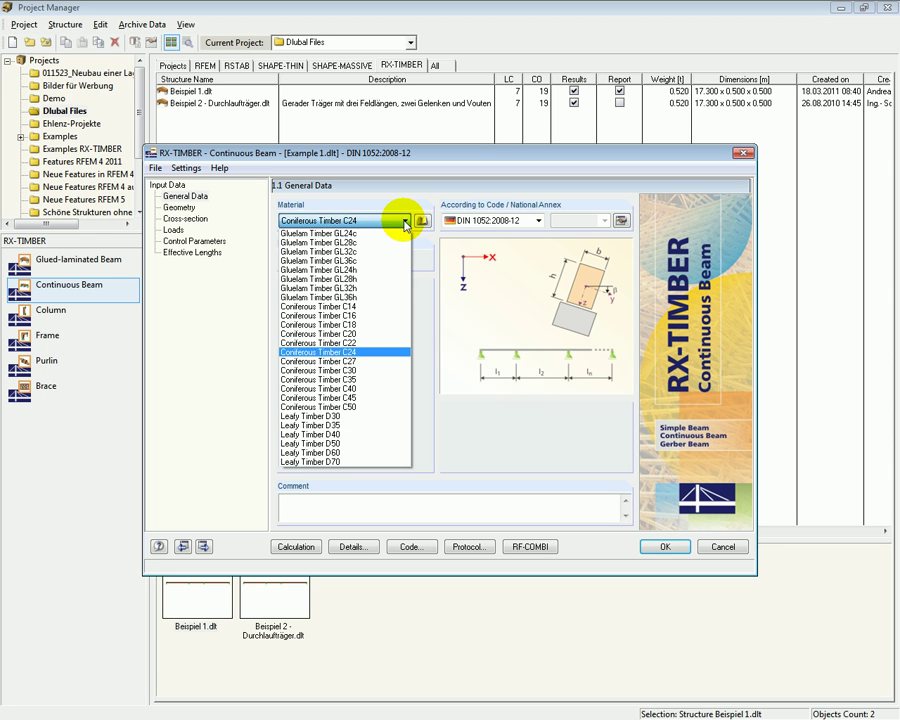
{"action": "left_click", "coordinate": [370, 270]}
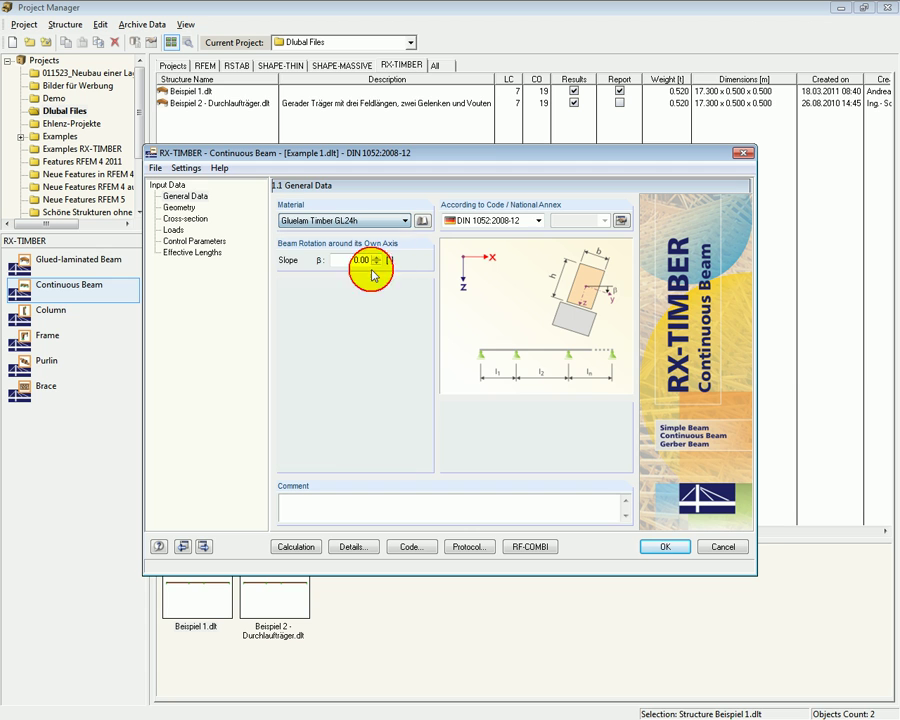
- Set the design code to EN 1995-1-1:2004-11 with the German DIN national annex
{"action": "left_click", "coordinate": [539, 221]}
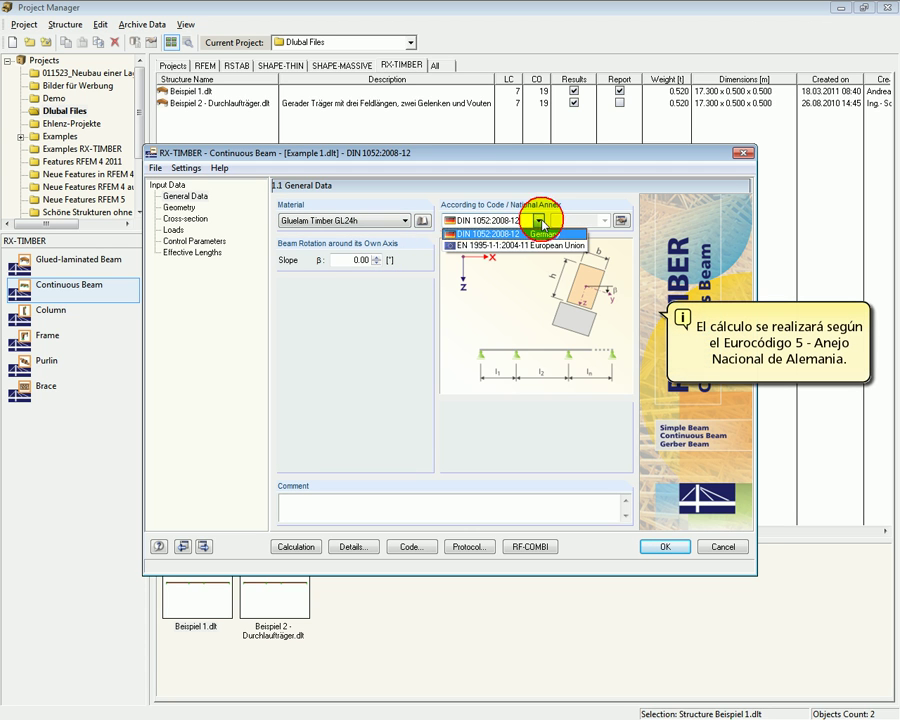
{"action": "left_click", "coordinate": [535, 244]}
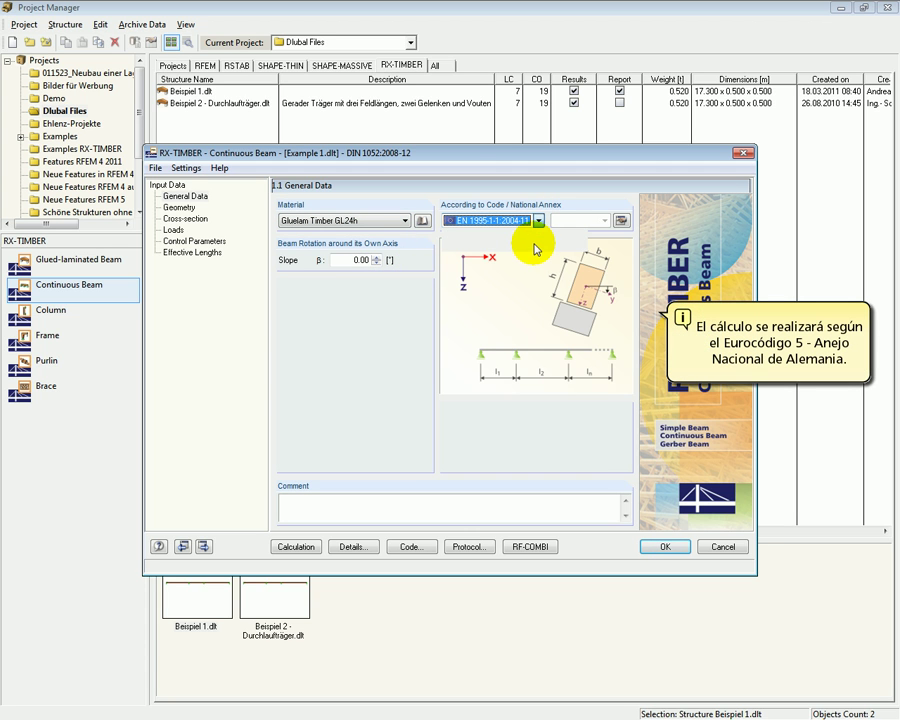
{"action": "left_click", "coordinate": [604, 221]}
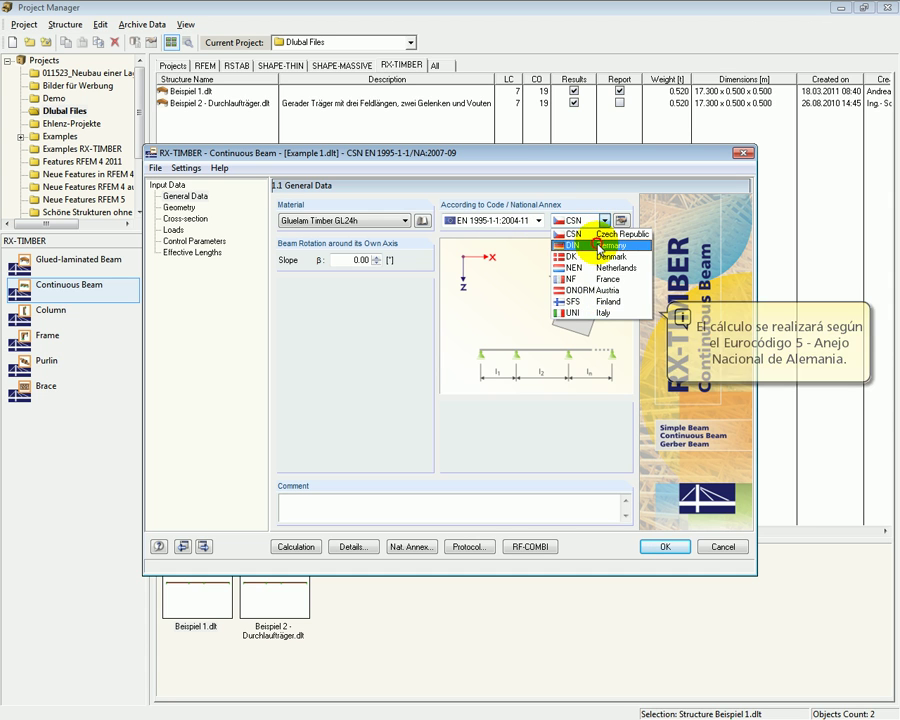
{"action": "left_click", "coordinate": [599, 245]}
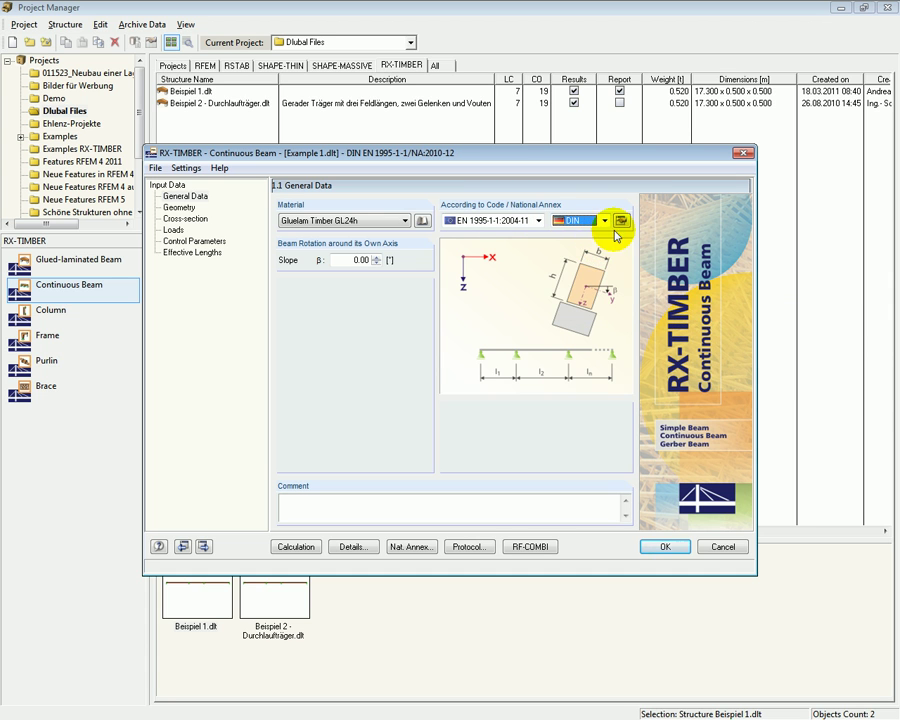
- Review the national annex settings, including the general and other parameters and the list of used codes
{"action": "left_click", "coordinate": [621, 220]}
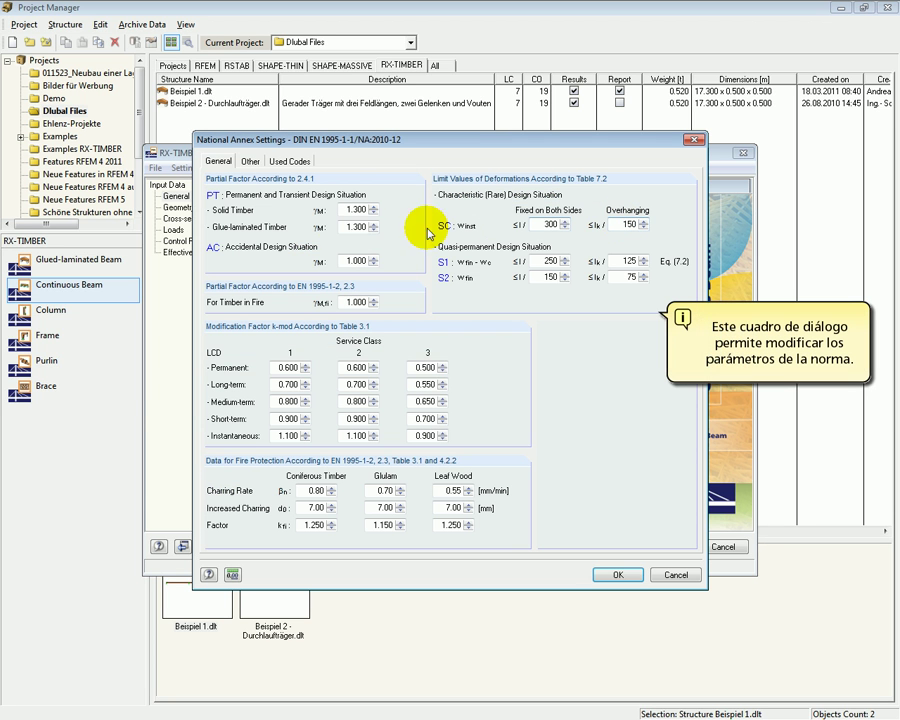
{"action": "left_click", "coordinate": [248, 162]}
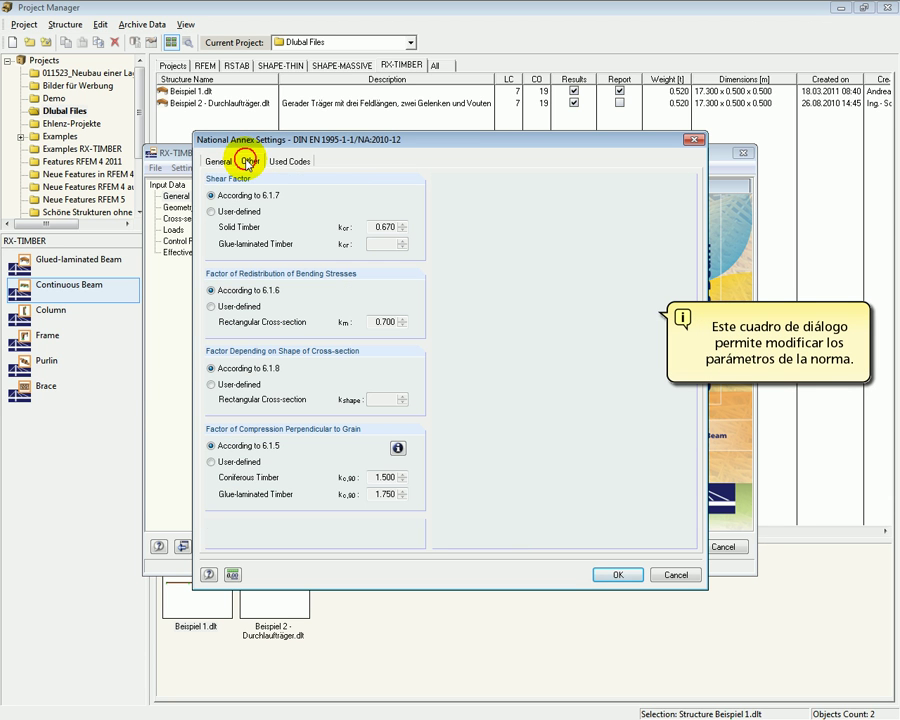
{"action": "left_click", "coordinate": [299, 163]}
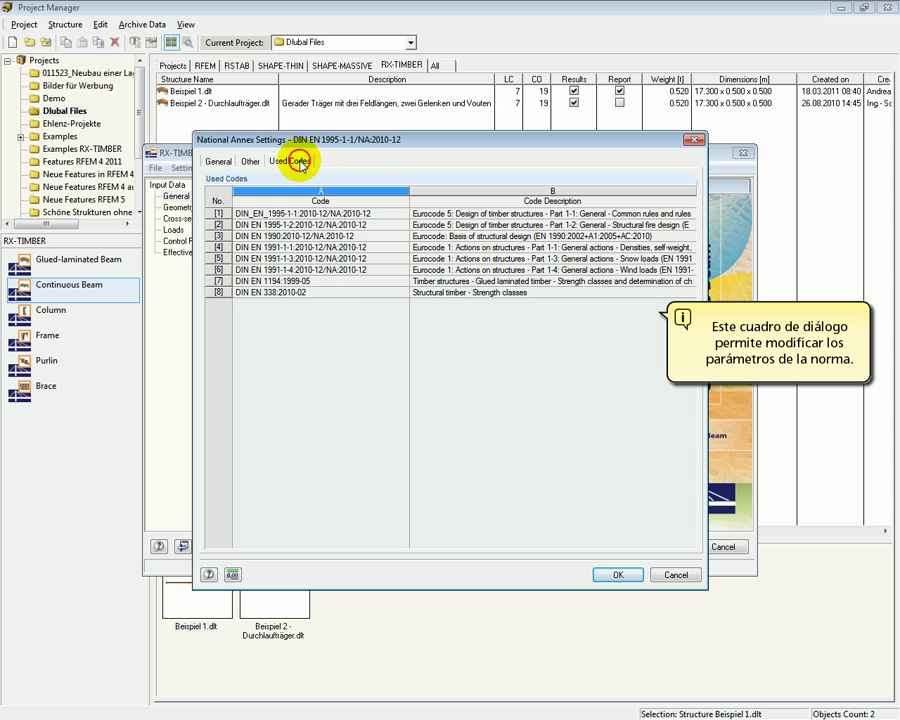
{"action": "left_click", "coordinate": [617, 576]}
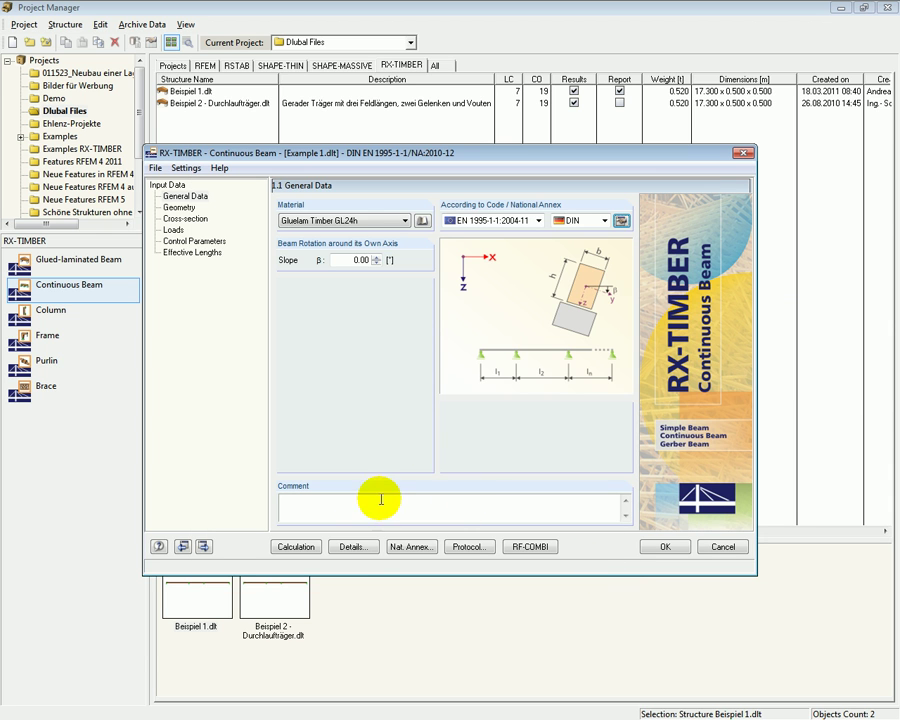
- Activate the moment reduction on supports in the design details
{"action": "left_click", "coordinate": [355, 548]}
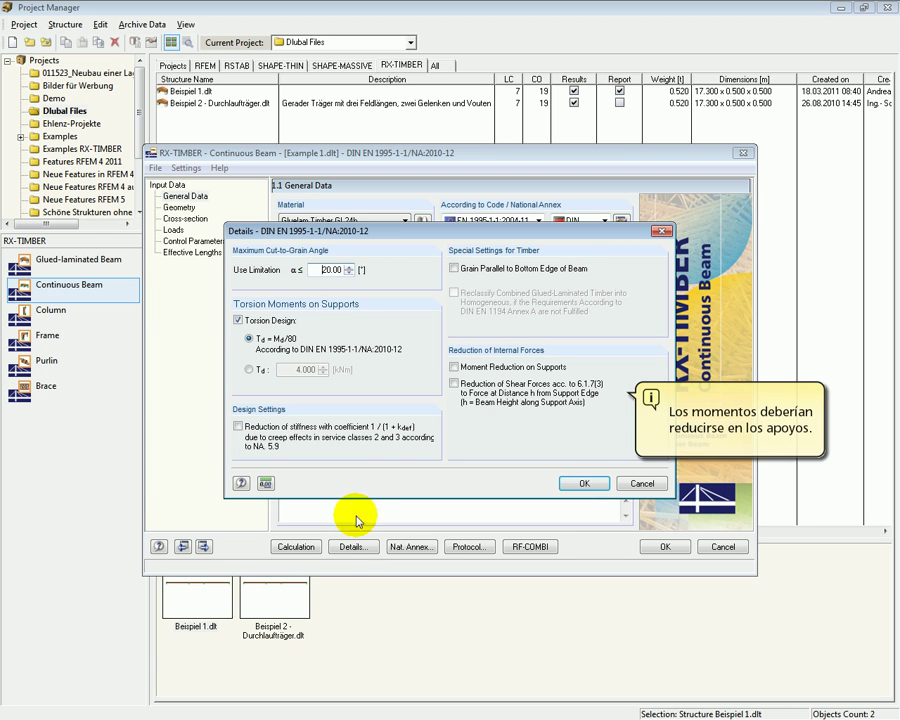
{"action": "left_click", "coordinate": [454, 367]}
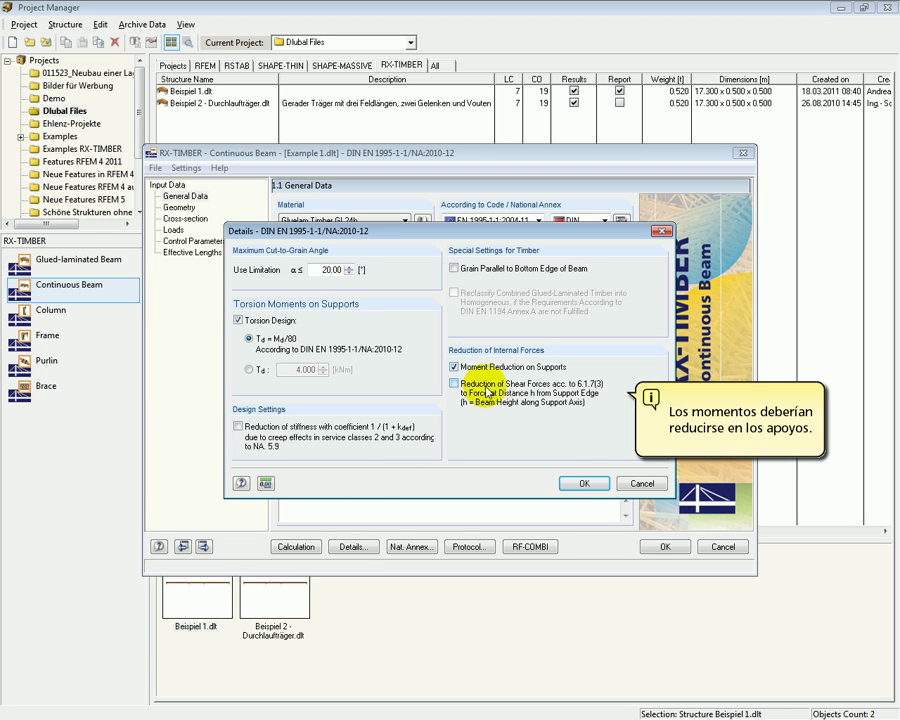
{"action": "left_click", "coordinate": [584, 485]}
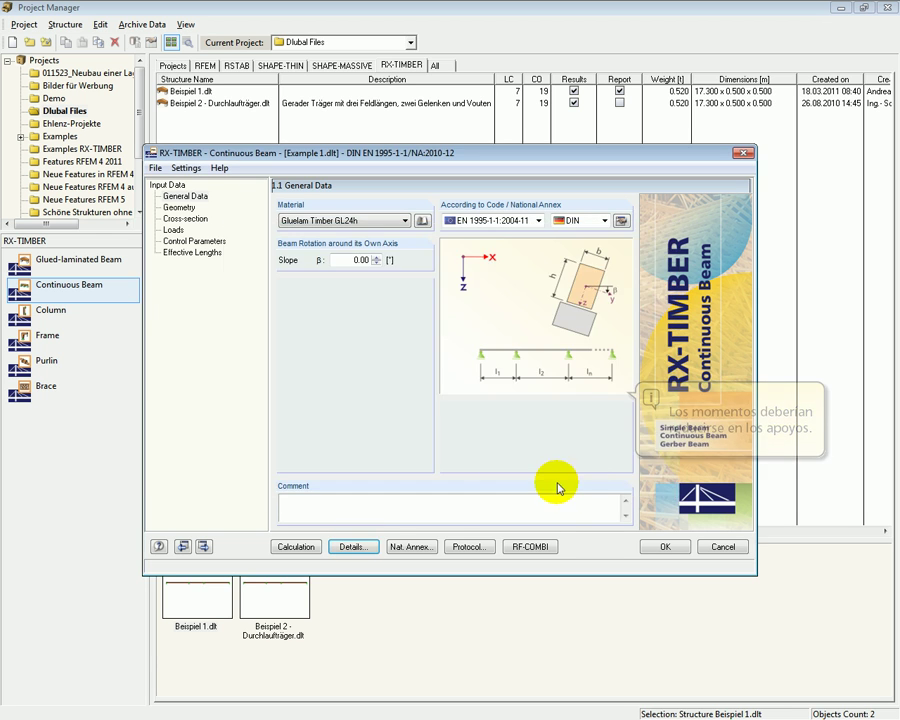
- In the beam geometry, set the number of spans to 3 and the total length to 17 m
{"action": "left_click", "coordinate": [203, 547]}
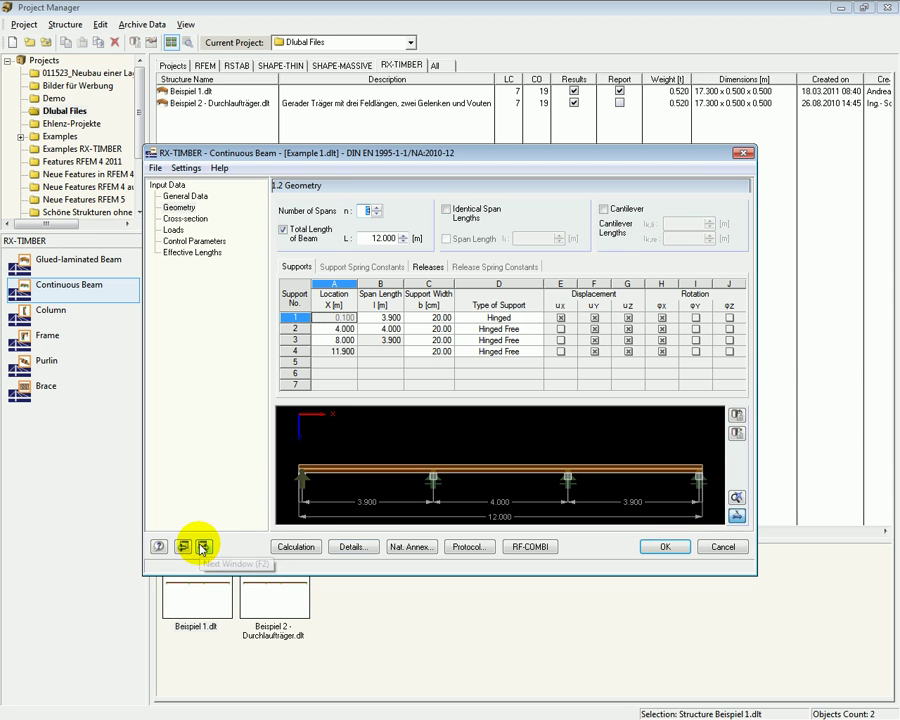
{"action": "left_click", "coordinate": [376, 214]}
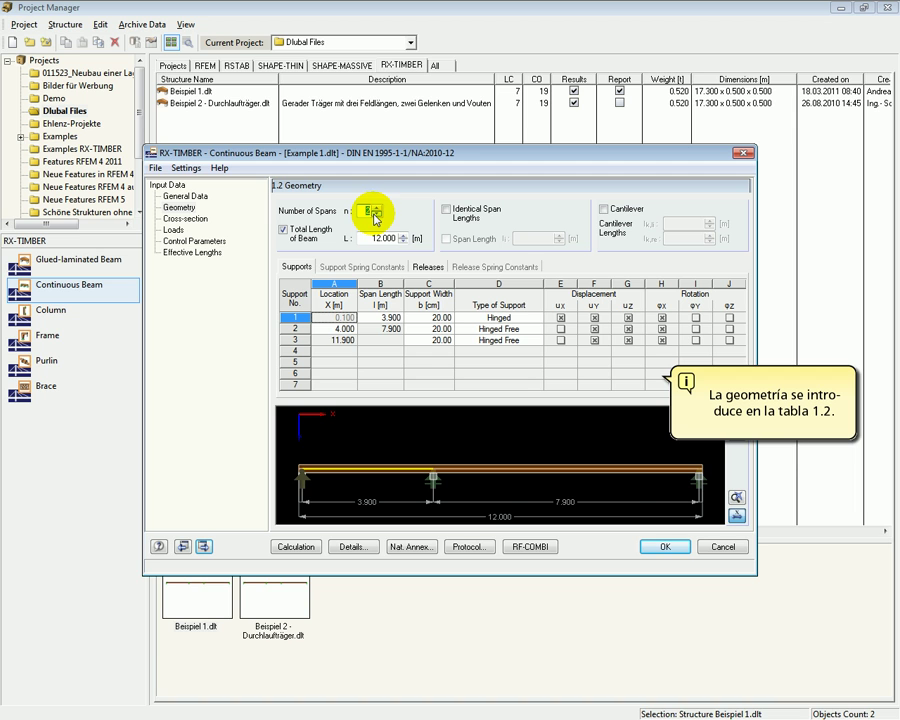
{"action": "left_click", "coordinate": [376, 208]}
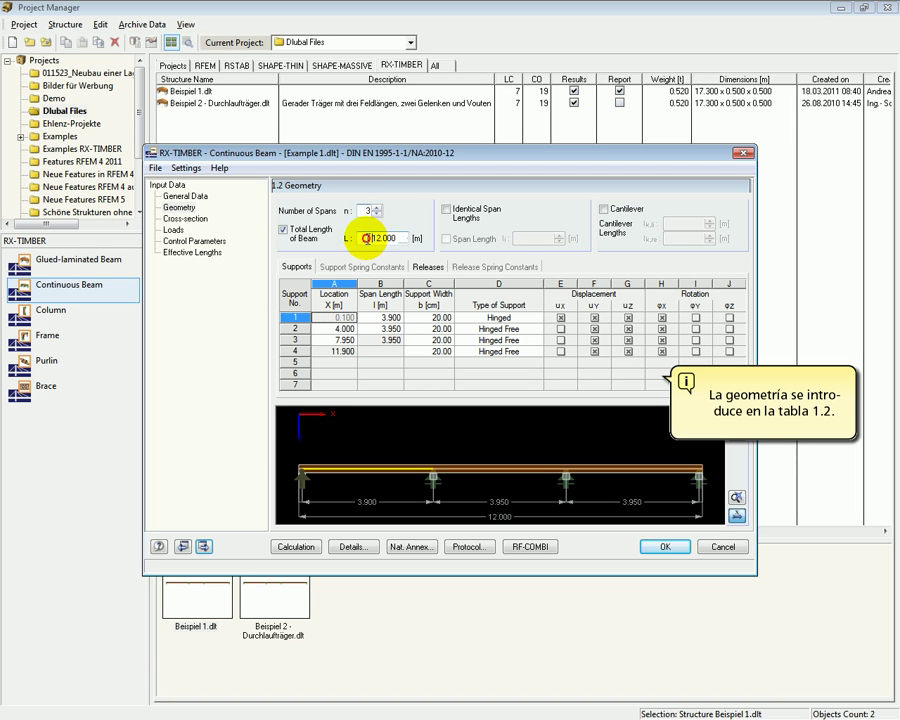
{"action": "left_click_drag", "start_coordinate": [366, 238], "coordinate": [410, 243]}
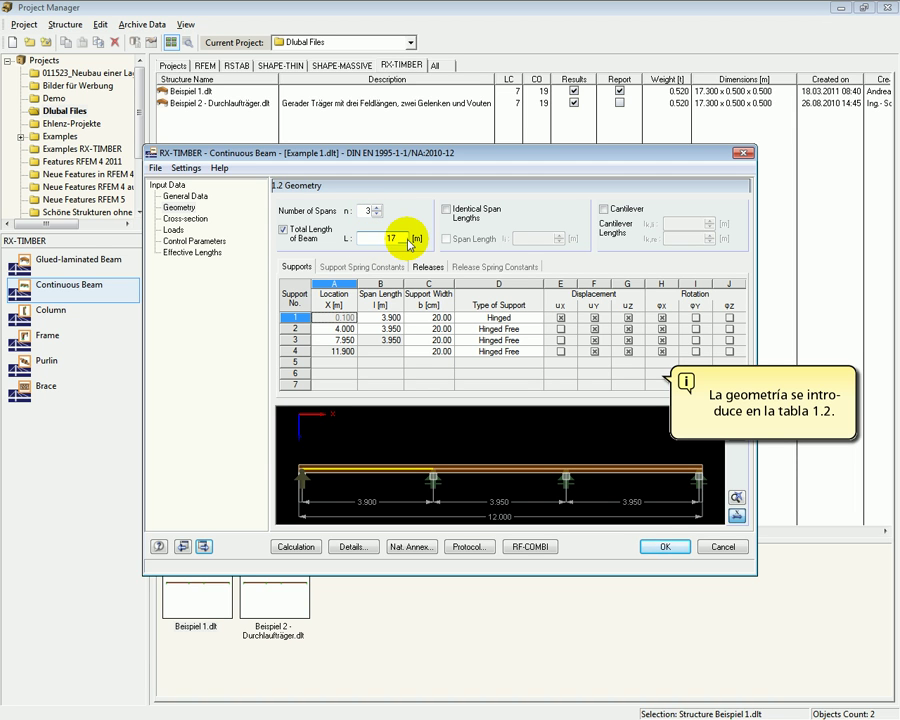
{"action": "key", "text": "Return"}
- Set the first span length to 6 m and the second span length to 4 m
{"action": "left_click", "coordinate": [383, 317]}
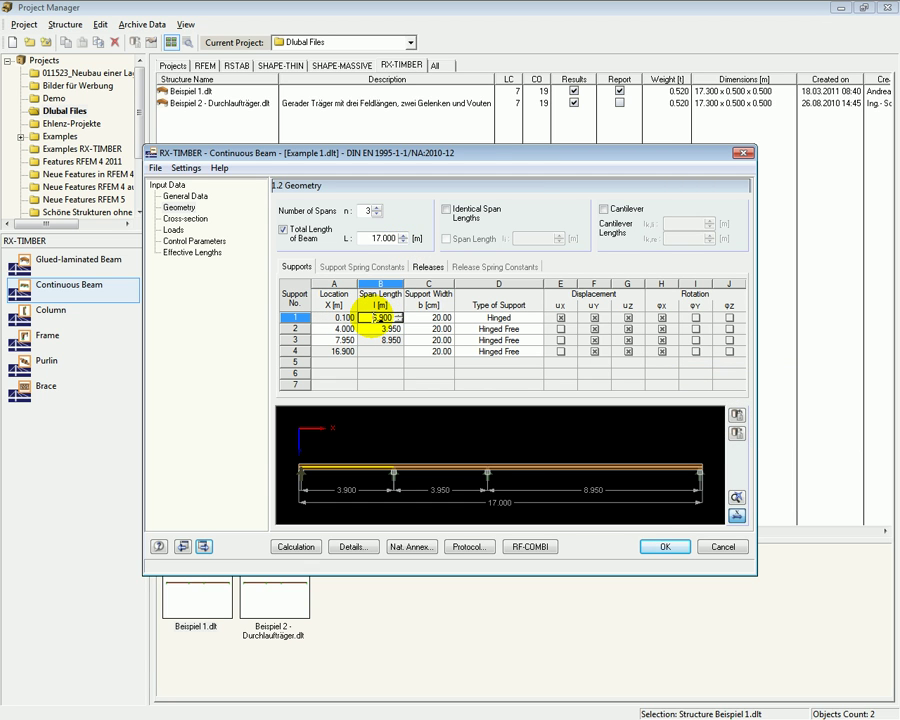
{"action": "key", "text": "Tab"}
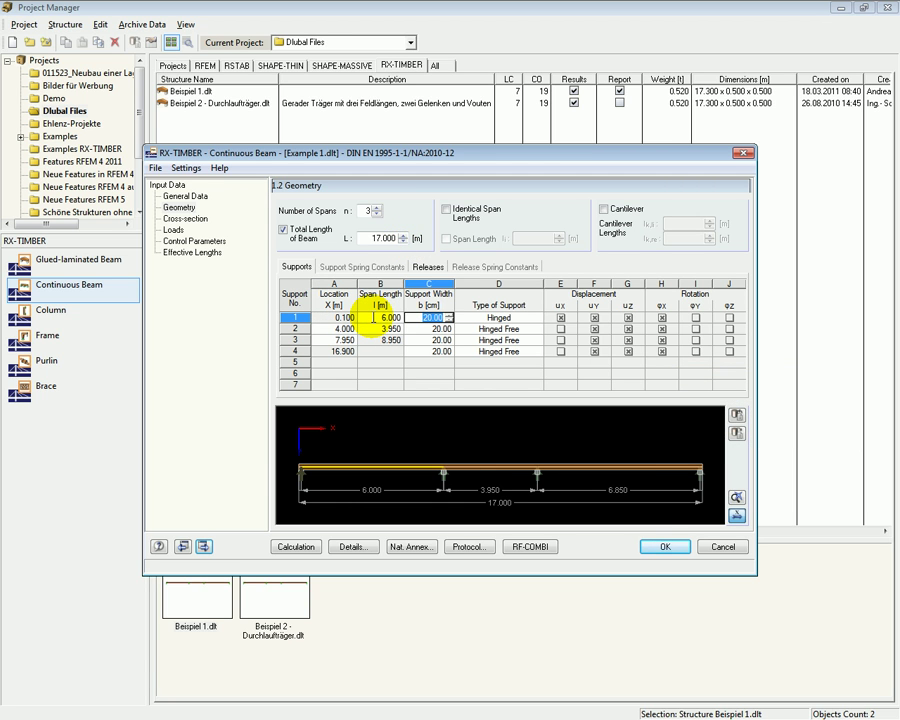
{"action": "key", "text": "Return"}
{"action": "key", "text": "Tab"}
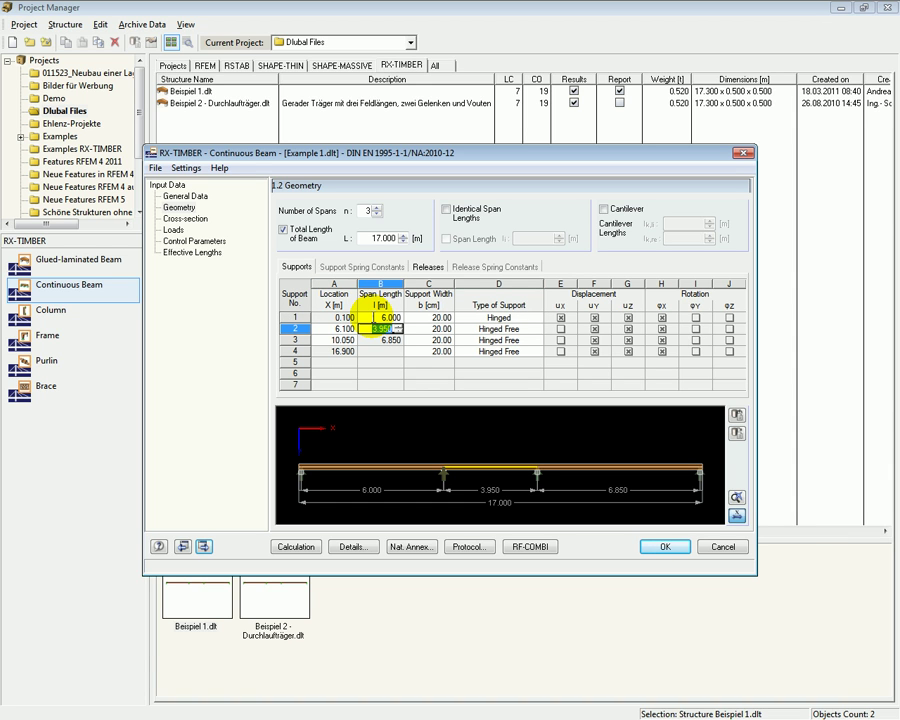
{"action": "key", "text": "Tab"}
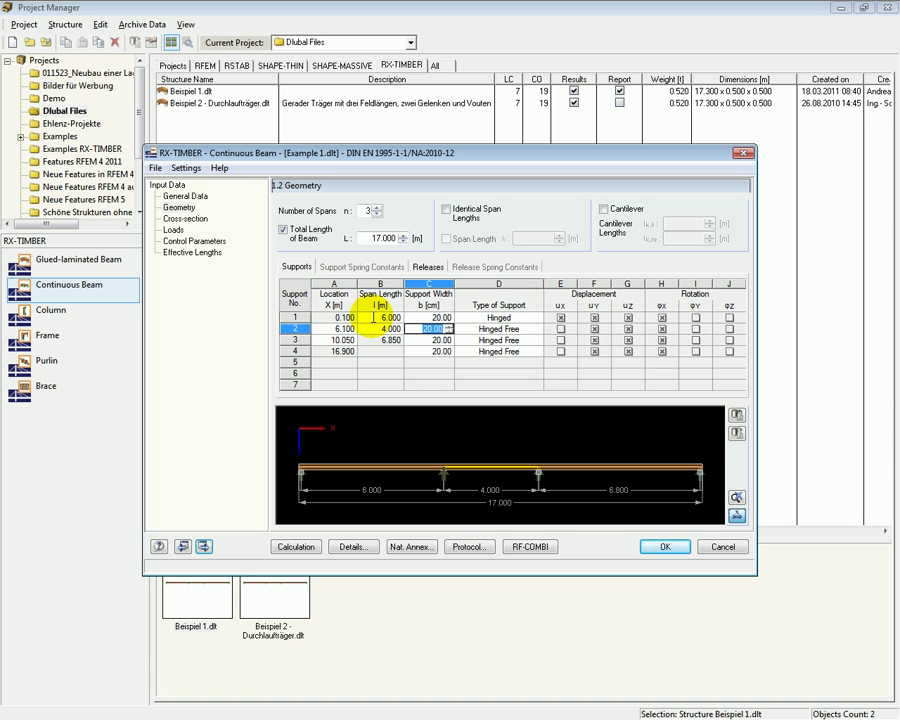
- Change support 1 to a user-defined type with a spring for the uZ displacement
{"action": "left_click", "coordinate": [530, 318]}
{"action": "left_click", "coordinate": [536, 318]}
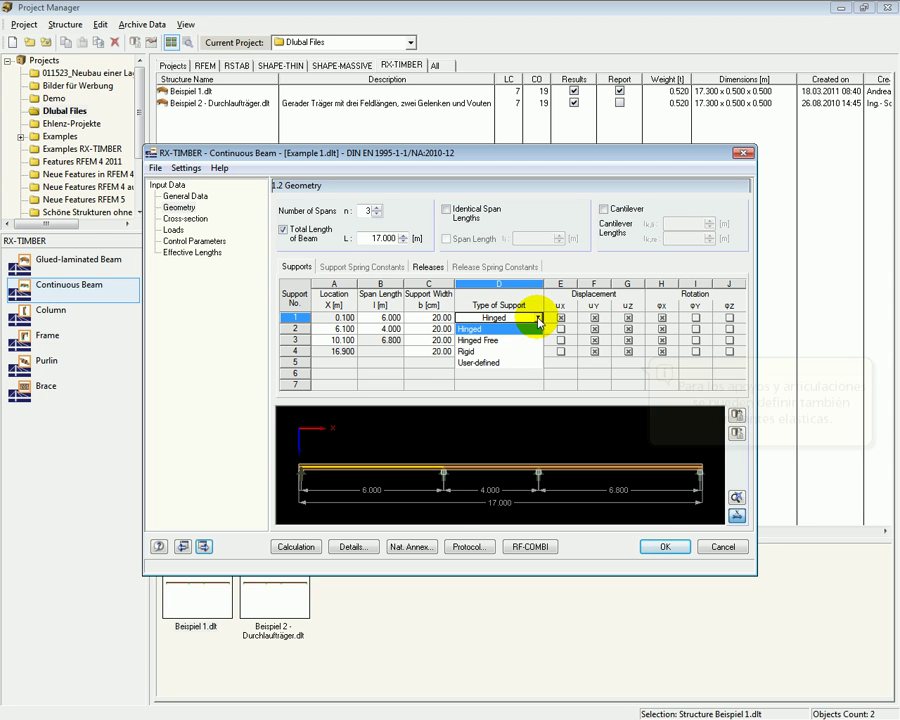
{"action": "left_click", "coordinate": [514, 365]}
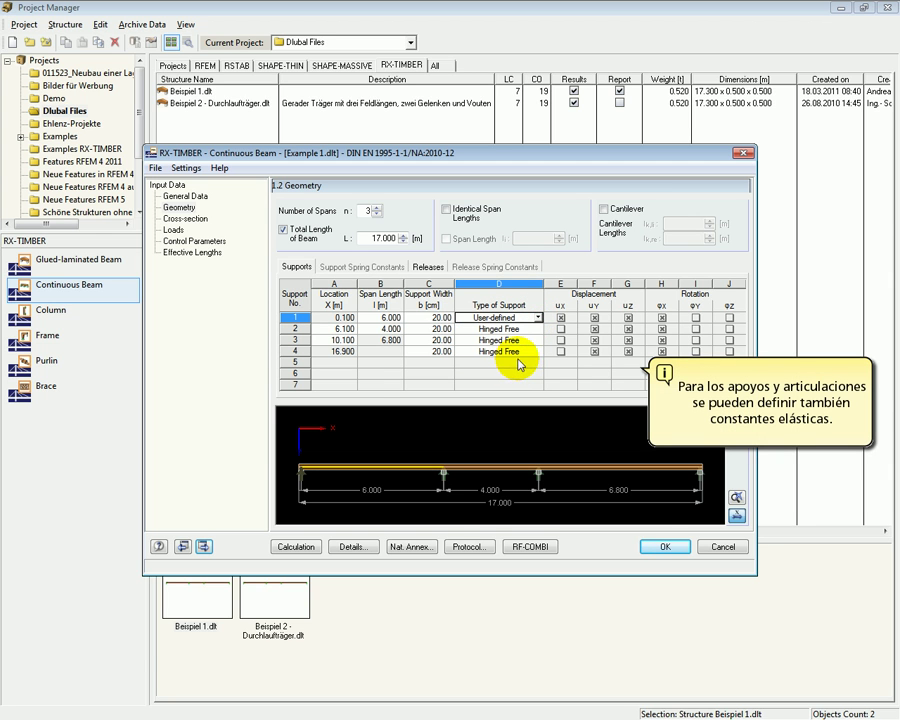
{"action": "left_click", "coordinate": [630, 318]}
{"action": "left_click", "coordinate": [641, 318]}
{"action": "left_click", "coordinate": [626, 352]}
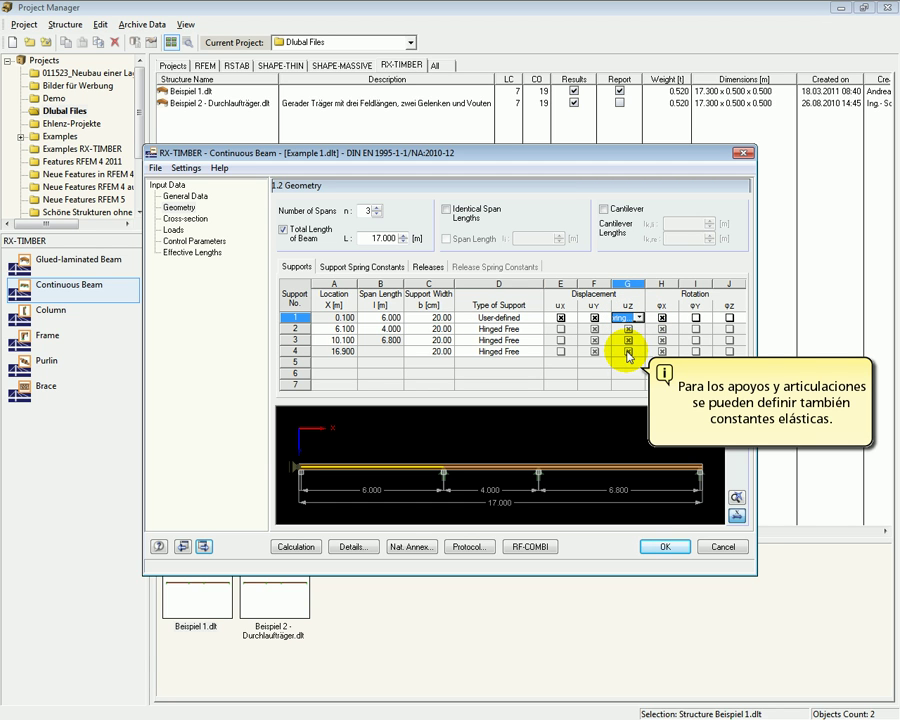
- Set the Cu,Z translational spring constant of support 1 to 0.101 kN/m
{"action": "left_click", "coordinate": [364, 266]}
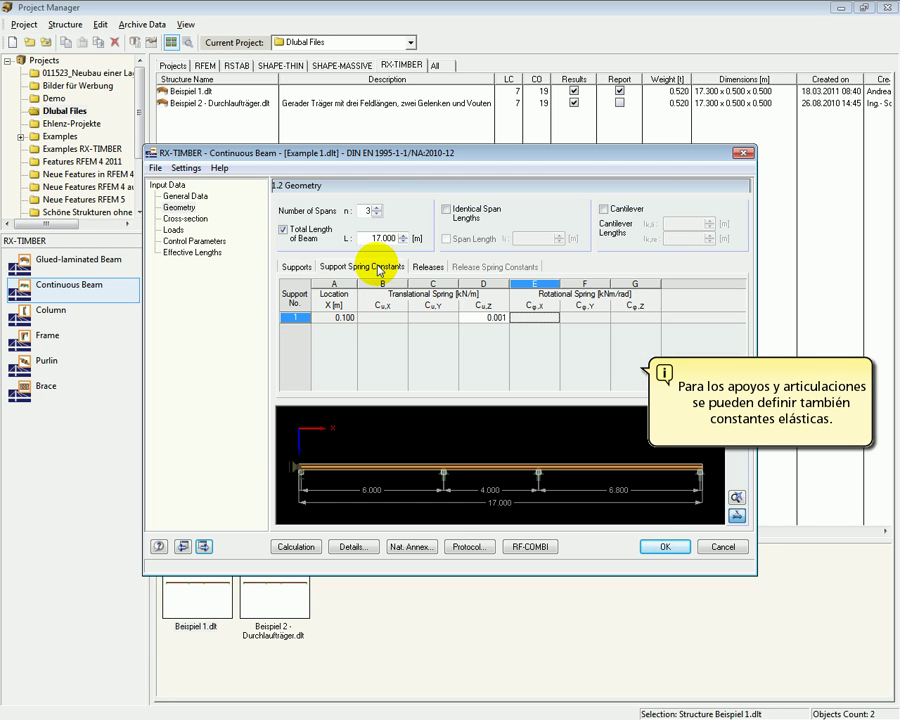
{"action": "left_click", "coordinate": [502, 320]}
{"action": "left_click", "coordinate": [493, 319]}
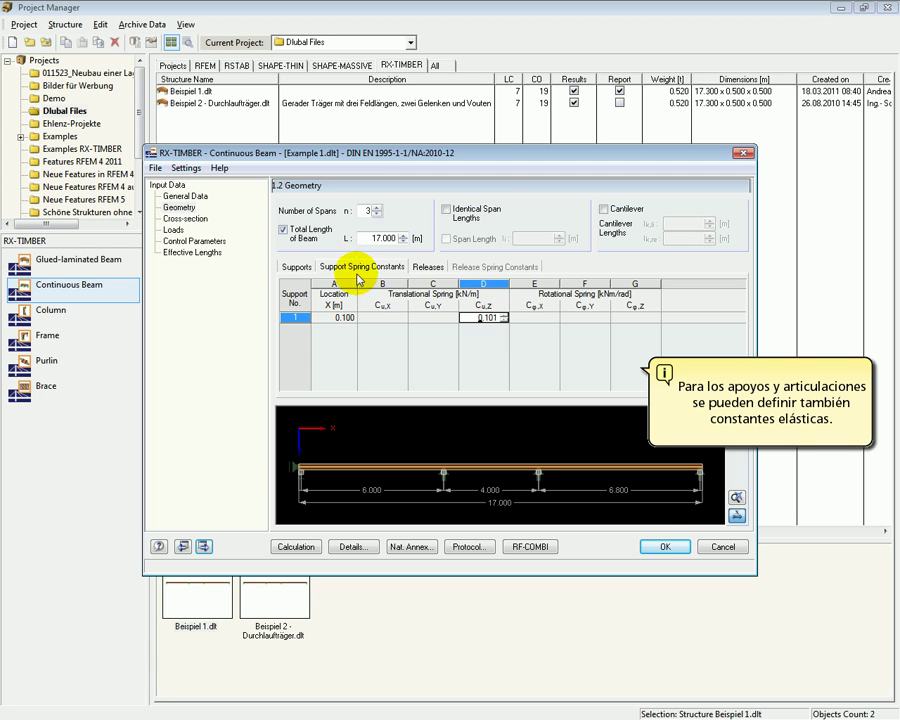
- Return support 1 to the Hinged support type
{"action": "left_click", "coordinate": [296, 266]}
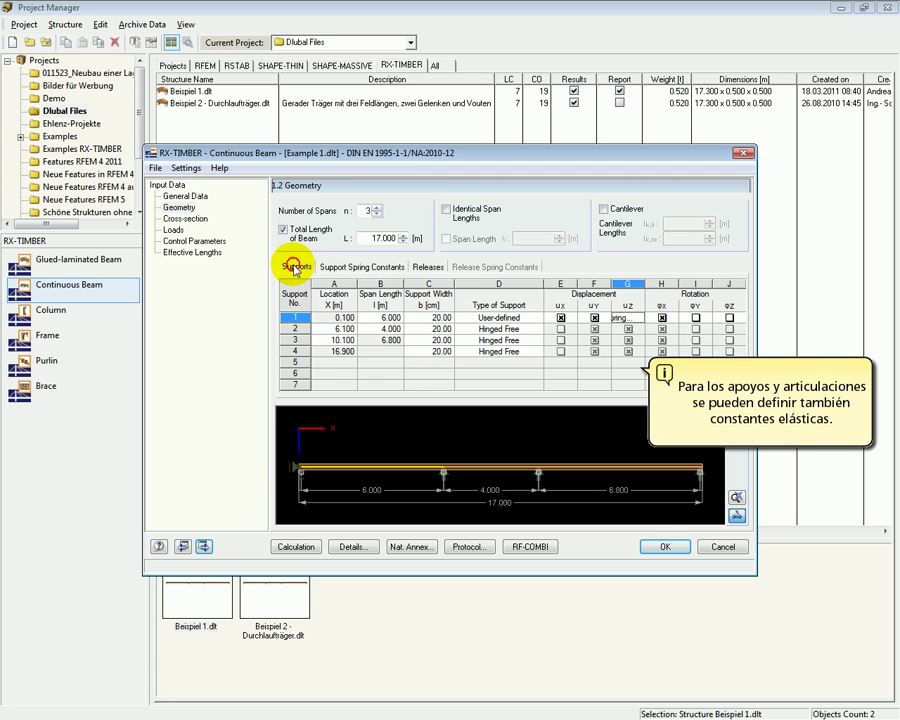
{"action": "left_click", "coordinate": [529, 320]}
{"action": "left_click", "coordinate": [537, 318]}
{"action": "left_click", "coordinate": [522, 336]}
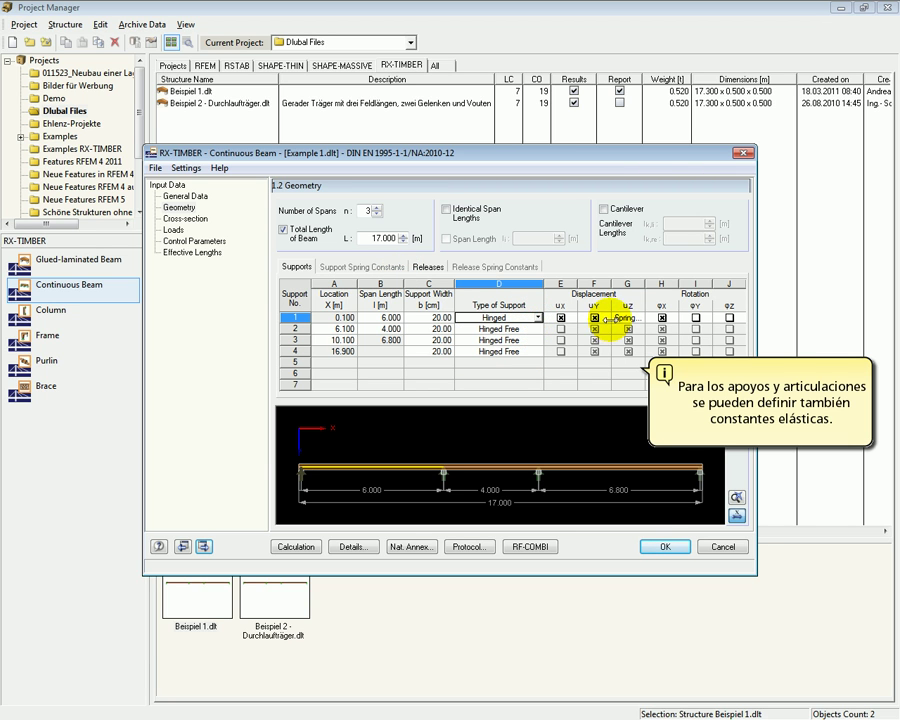
{"action": "left_click", "coordinate": [595, 318]}
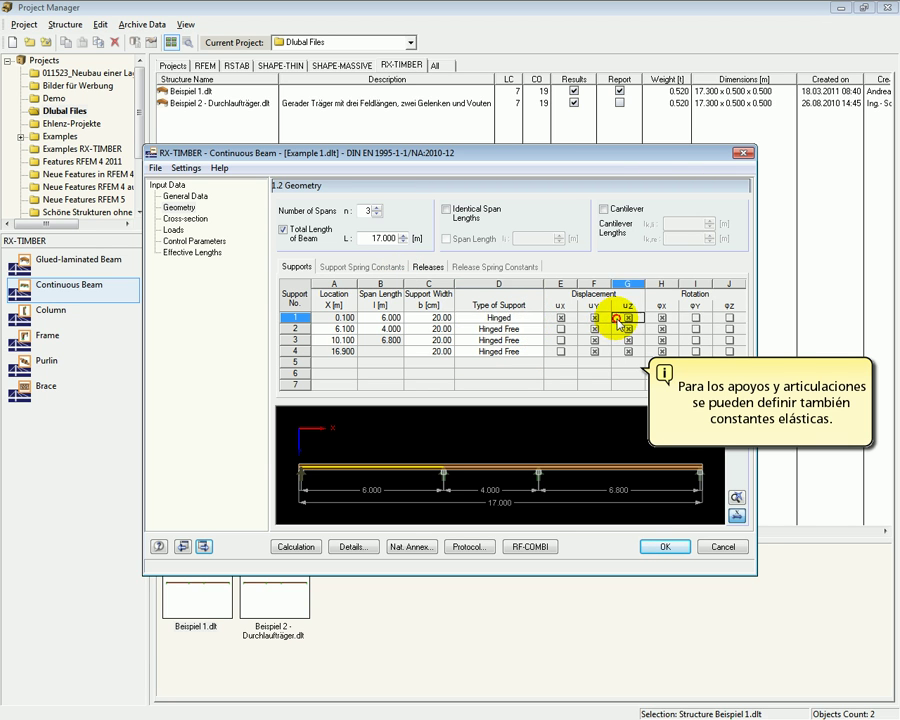
- Add a release at X = 7.2 m along the beam
{"action": "left_click", "coordinate": [426, 267]}
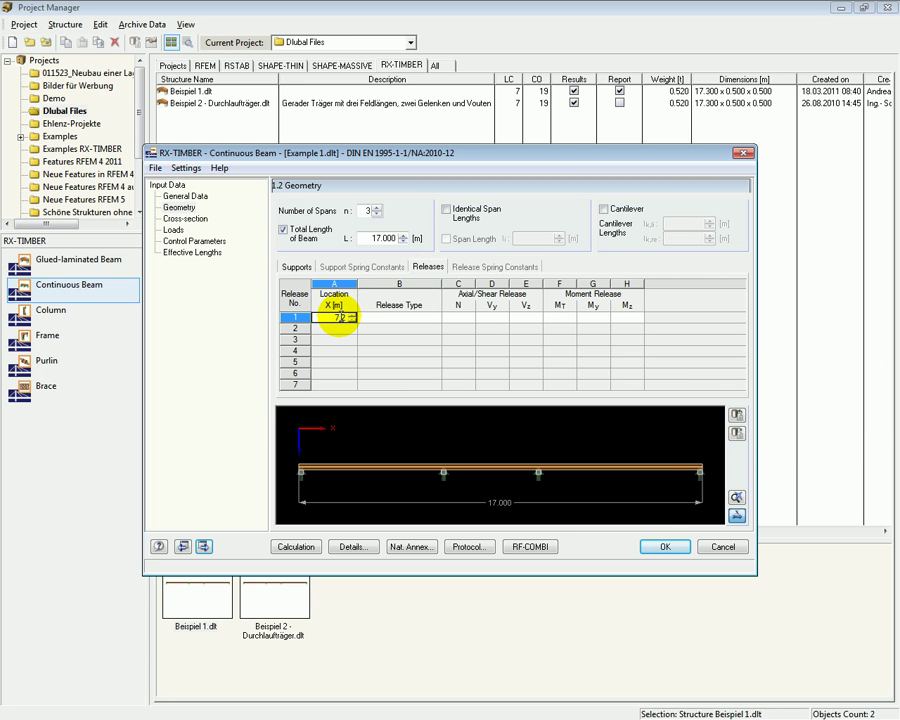
{"action": "left_click", "coordinate": [340, 317]}
{"action": "type", "text": "7.2"}
{"action": "key", "text": "Return"}
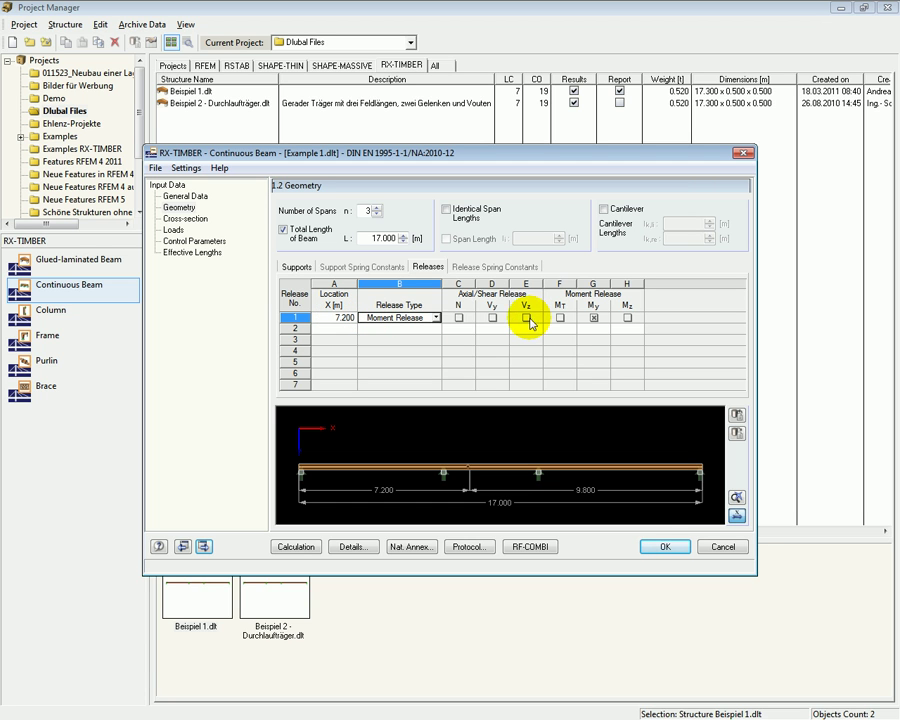
- Change release 1 to a user-defined type with a spring for My and open its CMy spring constant for editing
{"action": "left_click", "coordinate": [436, 317]}
{"action": "left_click", "coordinate": [422, 341]}
{"action": "left_click", "coordinate": [605, 319]}
{"action": "left_click", "coordinate": [605, 318]}
{"action": "left_click", "coordinate": [600, 350]}
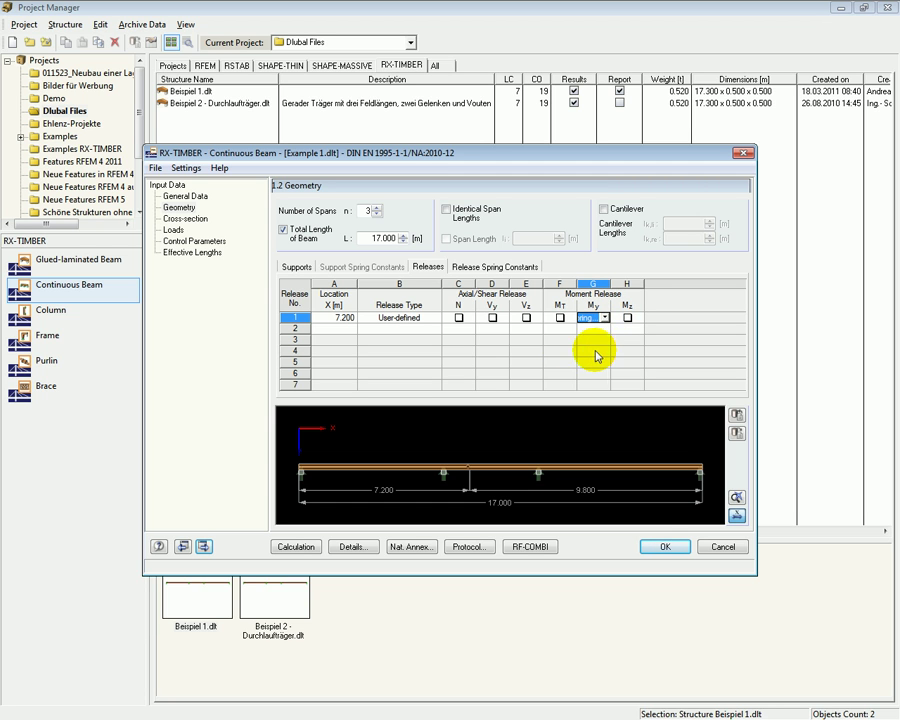
{"action": "left_click", "coordinate": [482, 267]}
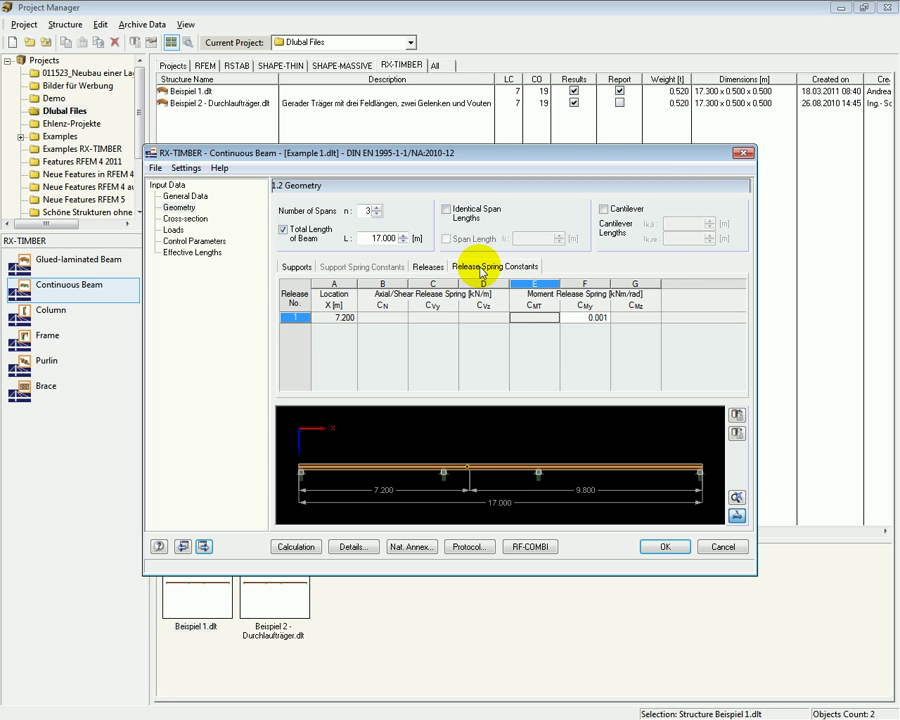
{"action": "left_click", "coordinate": [581, 317]}
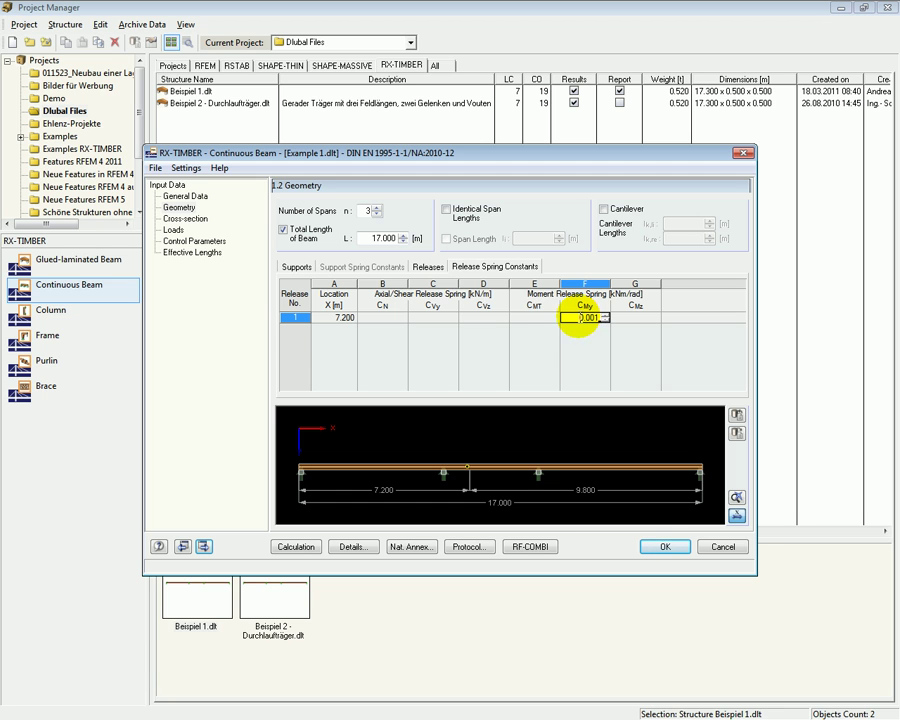
- Return release 1 to the Moment Release type
{"action": "left_click", "coordinate": [428, 267]}
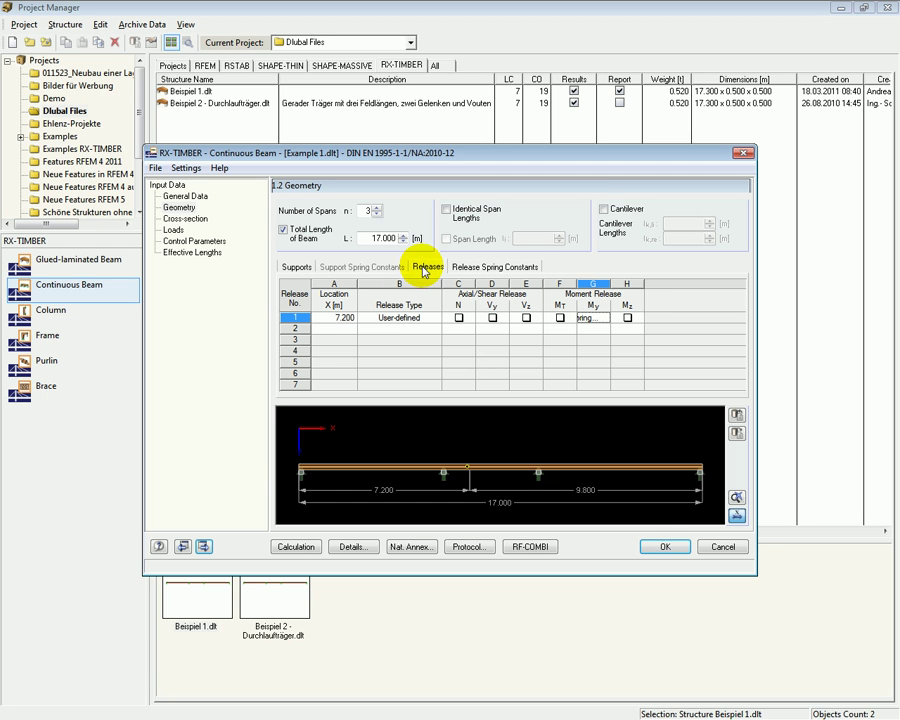
{"action": "left_click", "coordinate": [436, 318]}
{"action": "left_click", "coordinate": [436, 318]}
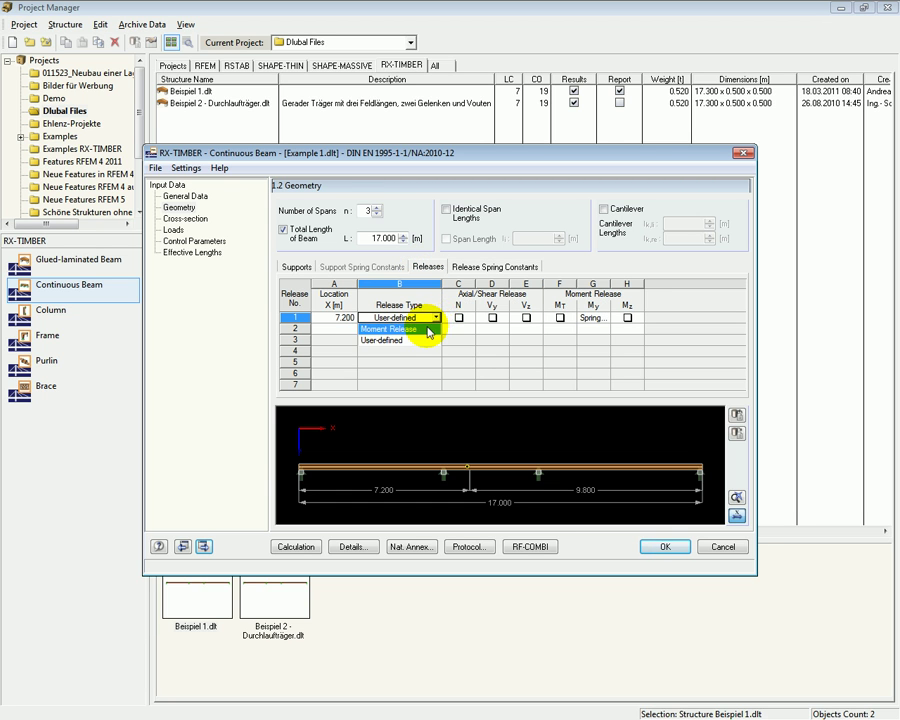
{"action": "left_click", "coordinate": [428, 331]}
{"action": "left_click", "coordinate": [584, 320]}
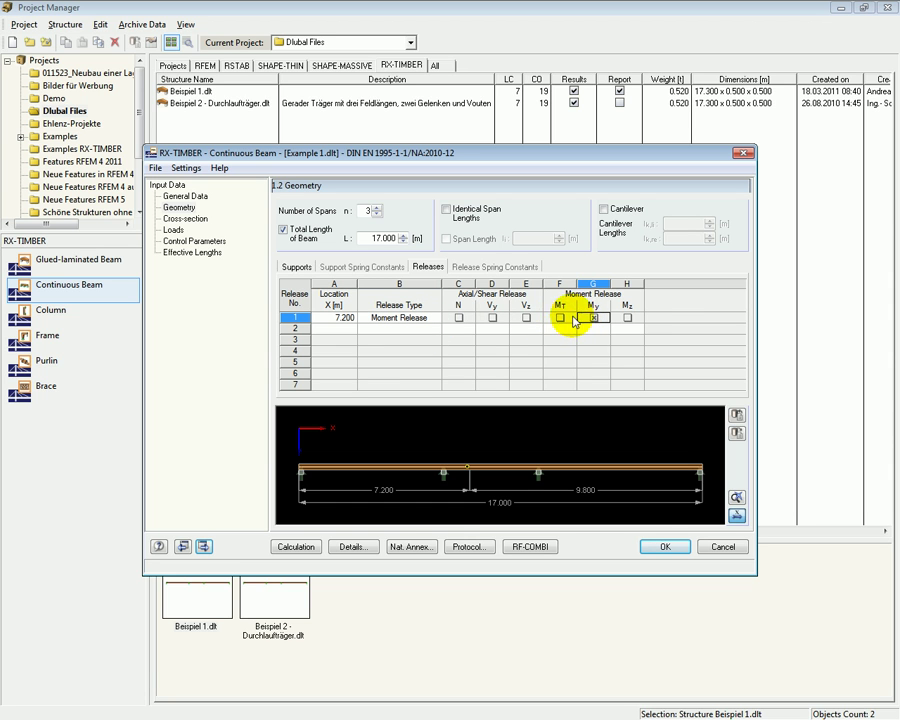
- Set the beam's cross-section dimensions to a width b of 18 cm and a height h of 34 cm
{"action": "left_click", "coordinate": [208, 547]}
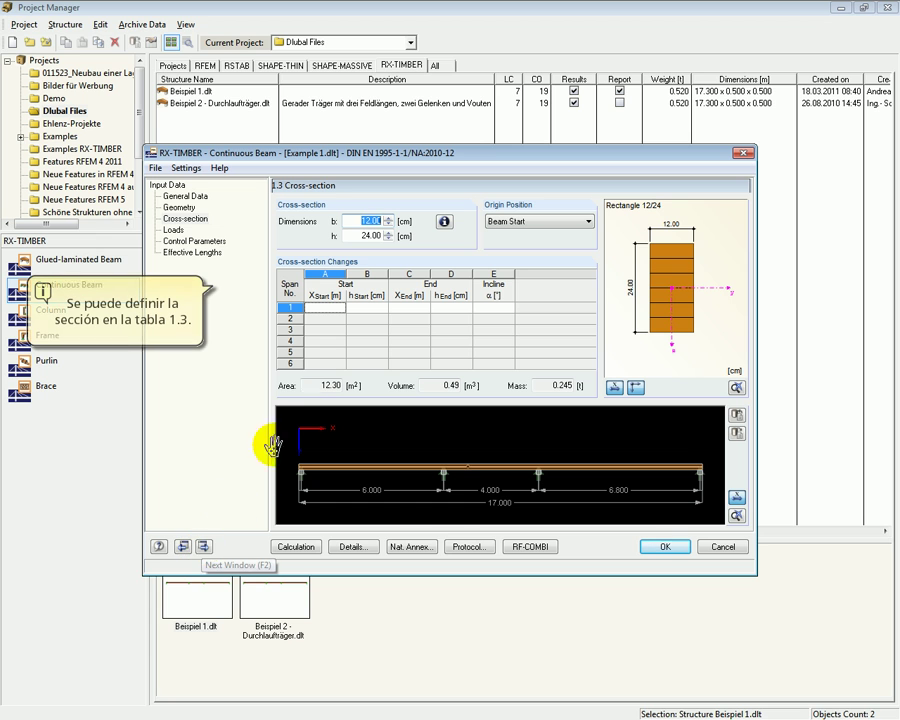
{"action": "type", "text": "18"}
{"action": "left_click", "coordinate": [398, 235]}
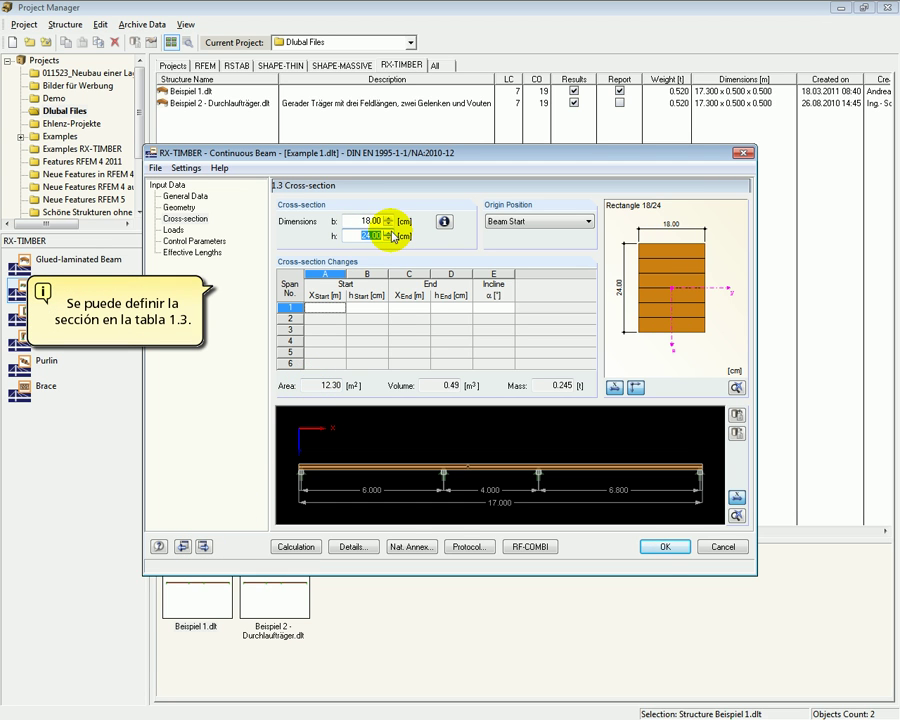
{"action": "type", "text": "34"}
{"action": "key", "text": "Tab"}
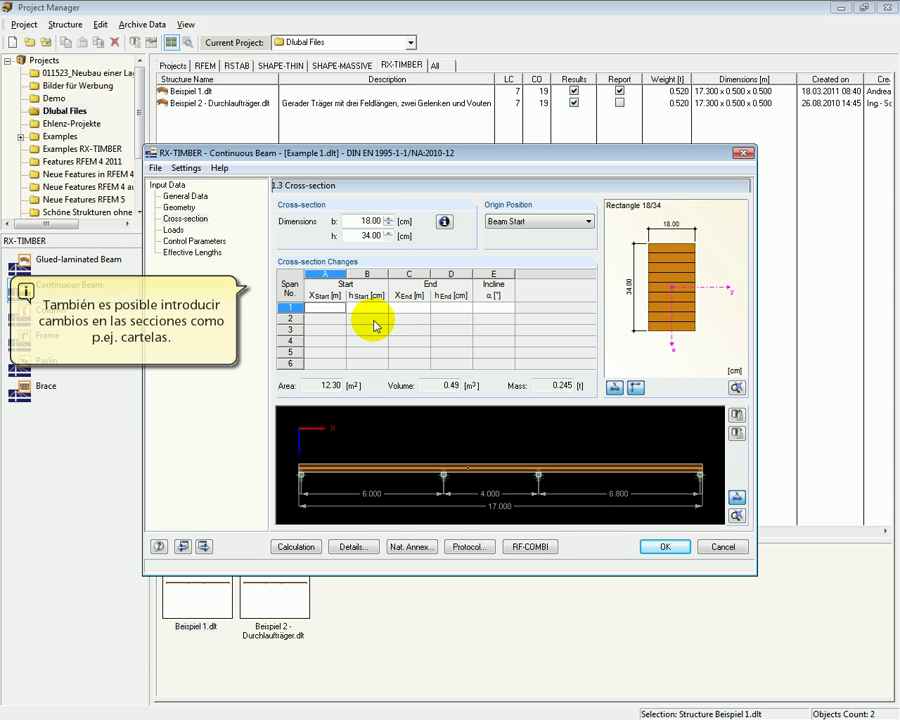
{"action": "left_click", "coordinate": [587, 222]}
{"action": "left_click", "coordinate": [590, 223]}
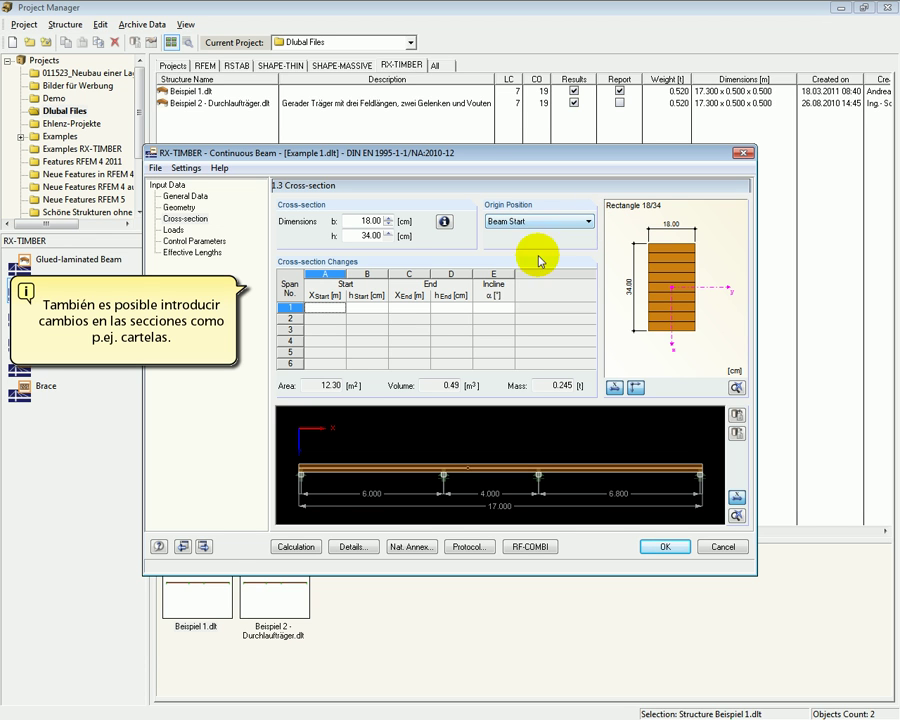
- Define the loads per area with influence widths of 1.7 m for b,li and 1.9 m for b,re
{"action": "left_click", "coordinate": [204, 547]}
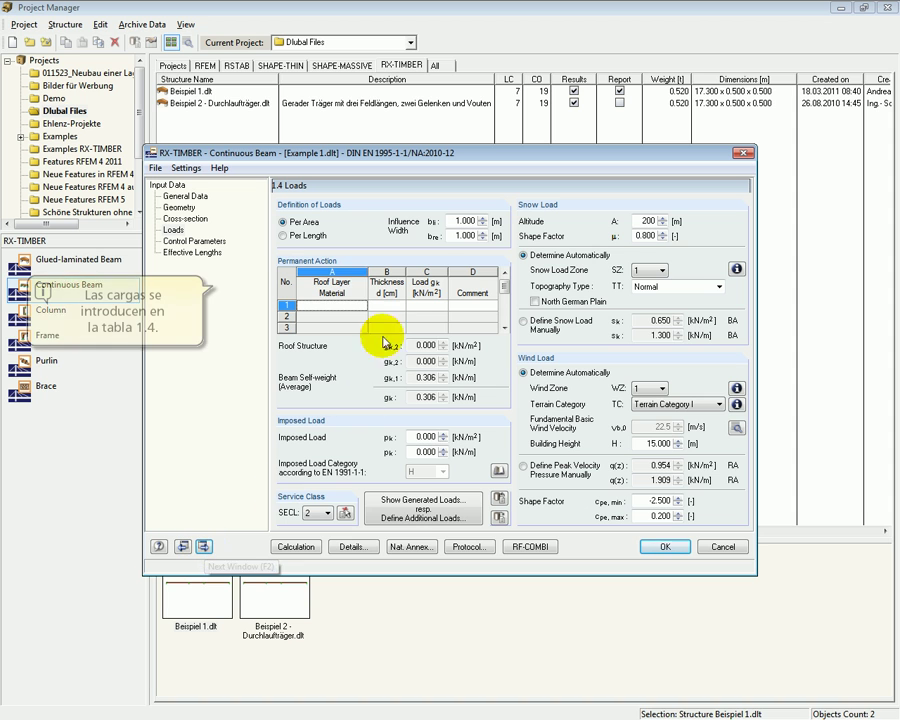
{"action": "left_click", "coordinate": [283, 236]}
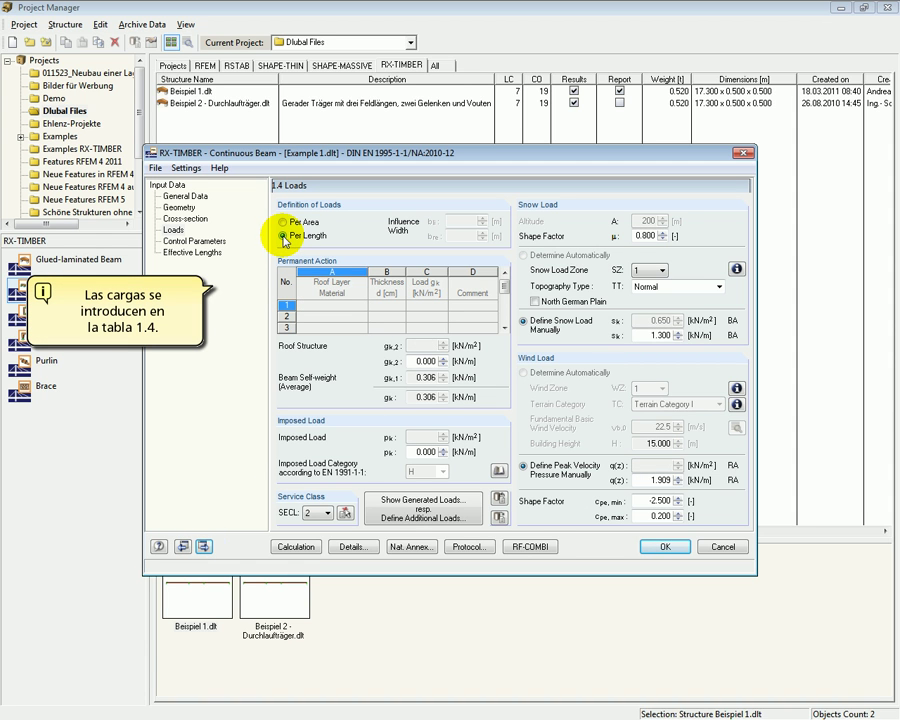
{"action": "left_click", "coordinate": [283, 222]}
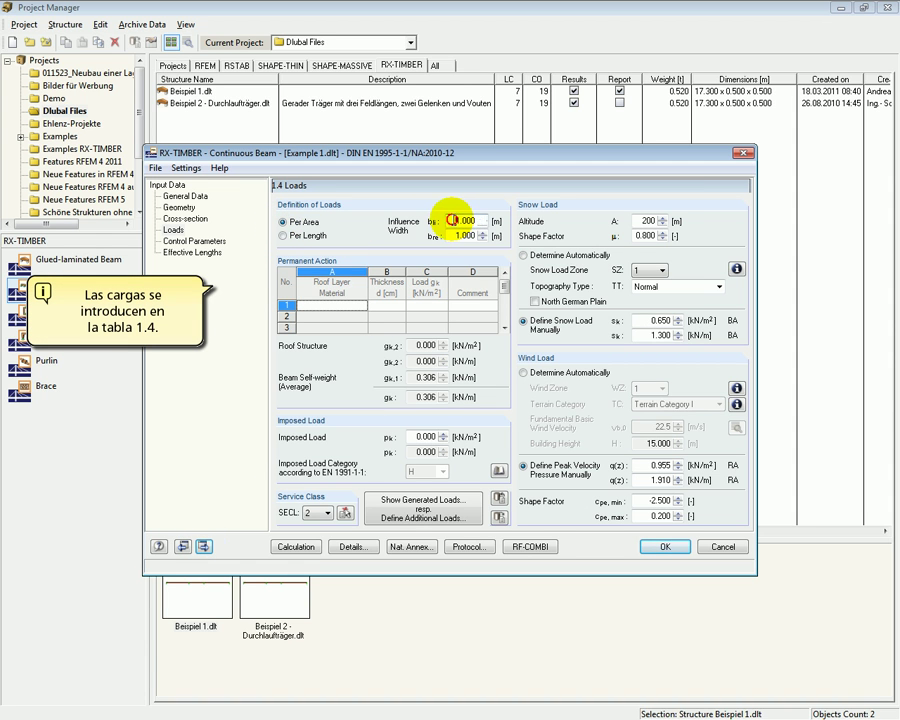
{"action": "left_click_drag", "start_coordinate": [452, 220], "coordinate": [488, 221]}
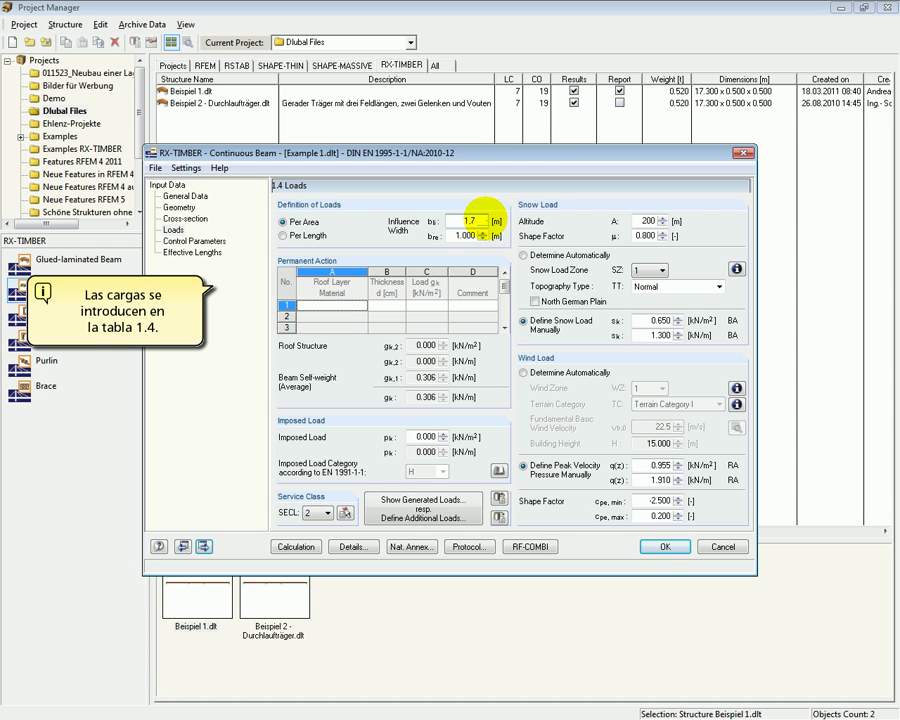
{"action": "type", "text": "1.7"}
{"action": "key", "text": "Tab"}
{"action": "type", "text": "1"}
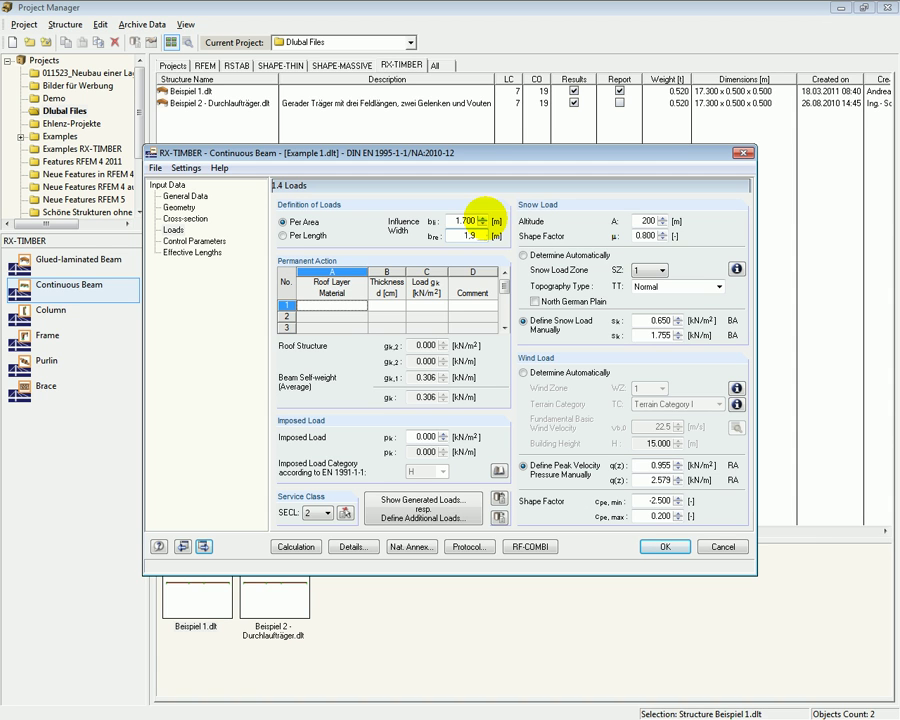
- Add Trapezoidal Sheet Metal from the Roof Cladding Material category as the first roof layer of the permanent action
{"action": "left_click", "coordinate": [360, 306]}
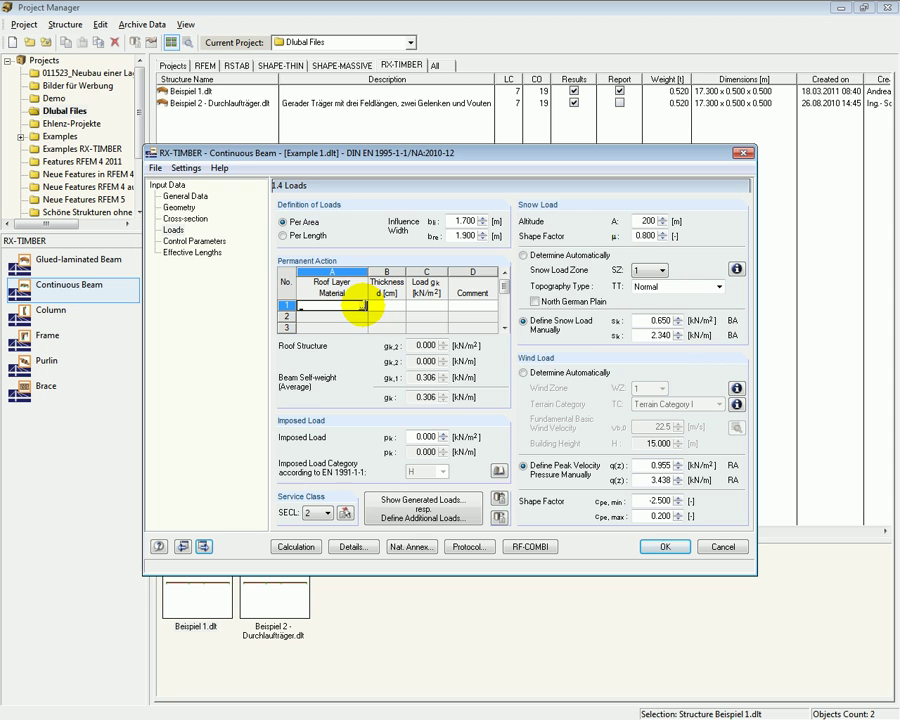
{"action": "left_click", "coordinate": [364, 306]}
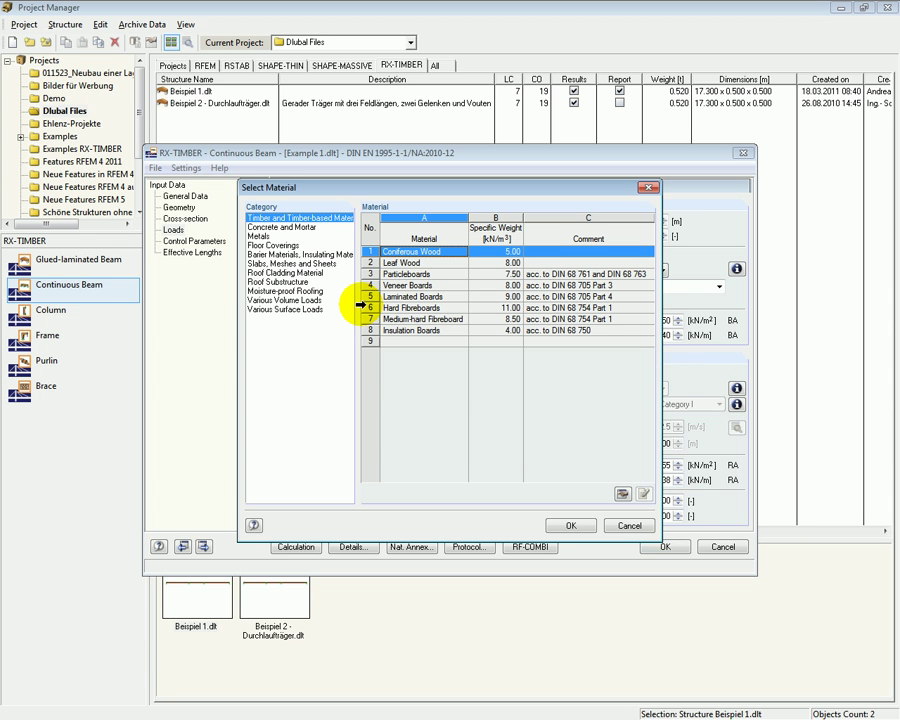
{"action": "left_click", "coordinate": [281, 272]}
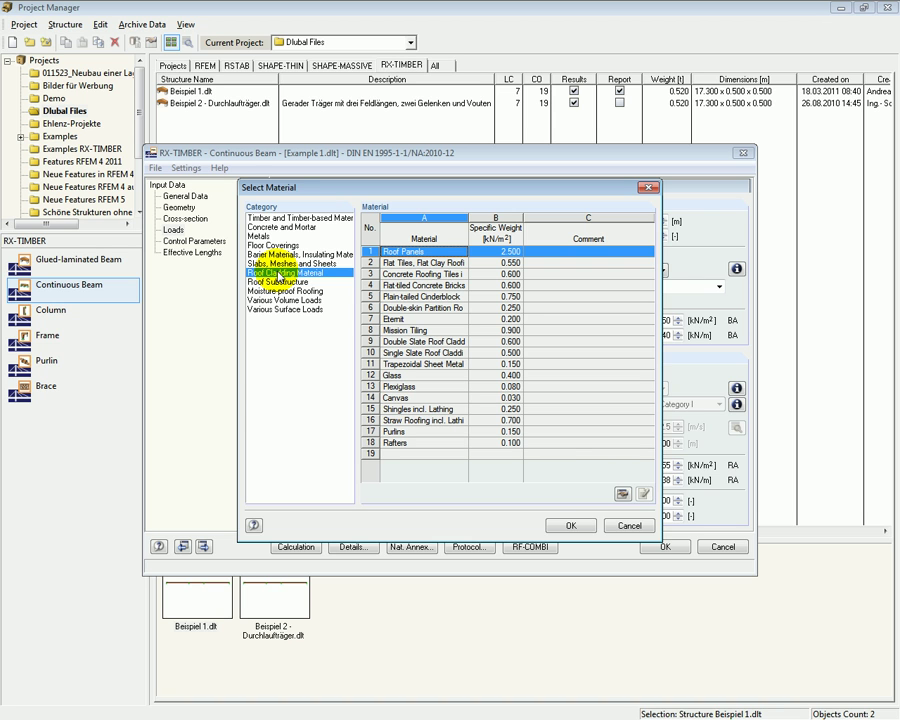
{"action": "left_click", "coordinate": [398, 363]}
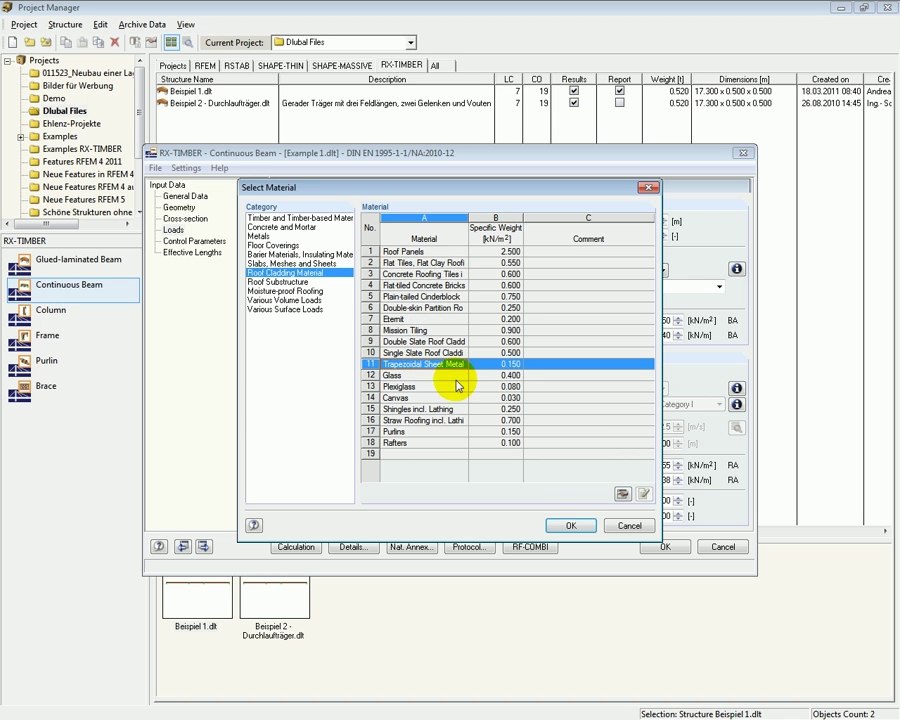
{"action": "left_click", "coordinate": [569, 526]}
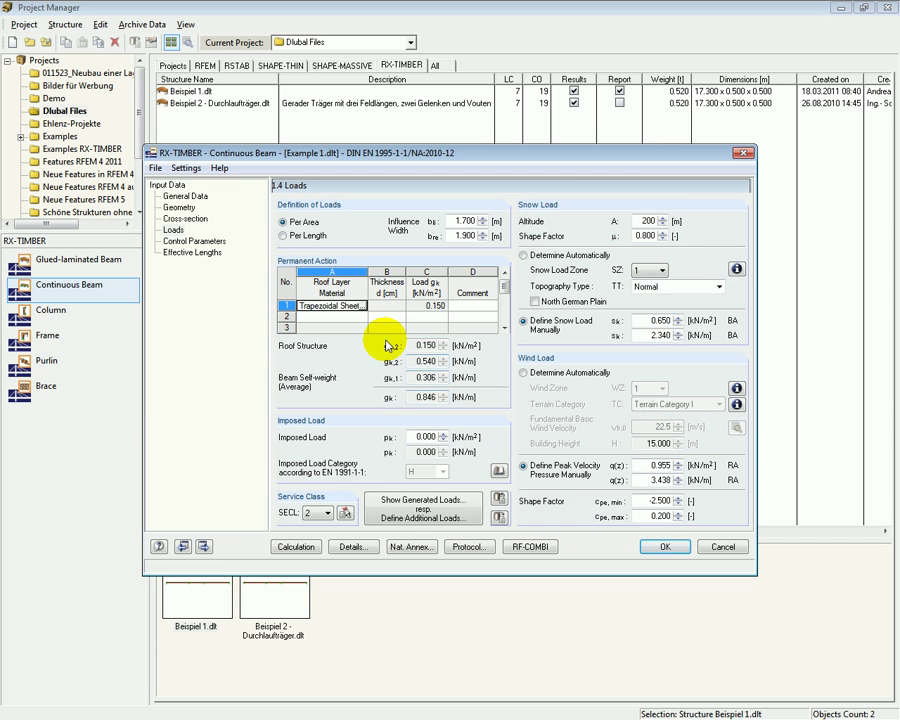
- Add Vapour Barrier from the Moisture-proof Roofing category as the second roof layer
{"action": "left_click", "coordinate": [362, 317]}
{"action": "left_click", "coordinate": [363, 318]}
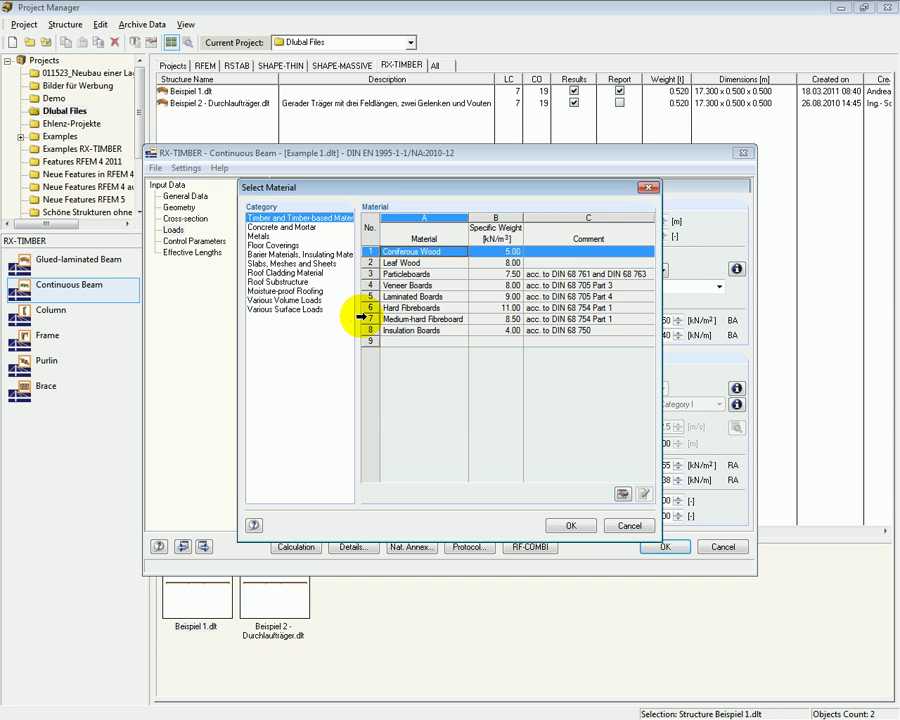
{"action": "left_click", "coordinate": [297, 291]}
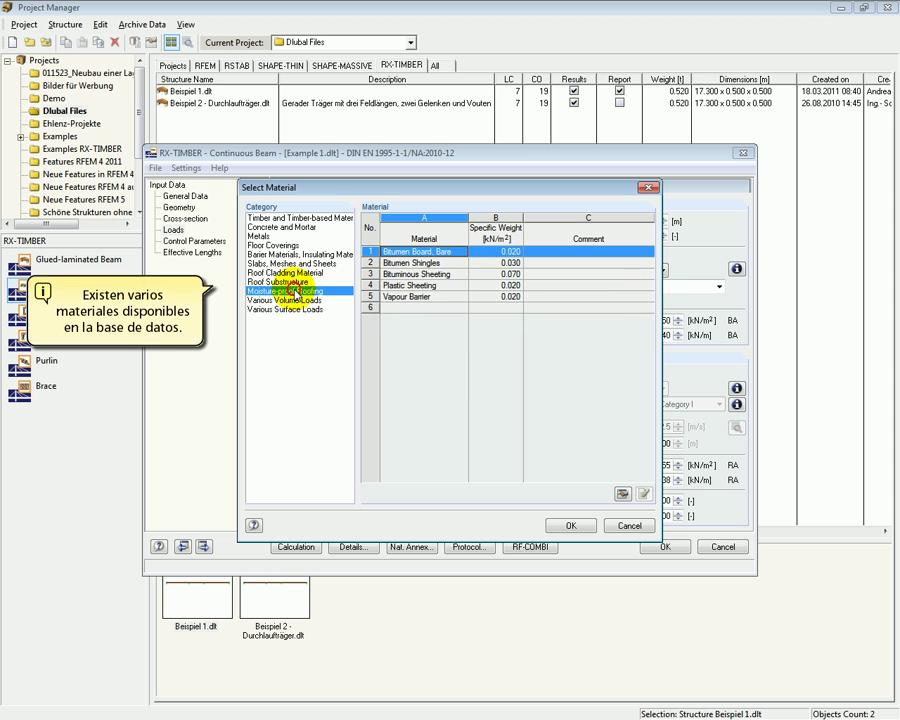
{"action": "left_click", "coordinate": [405, 296]}
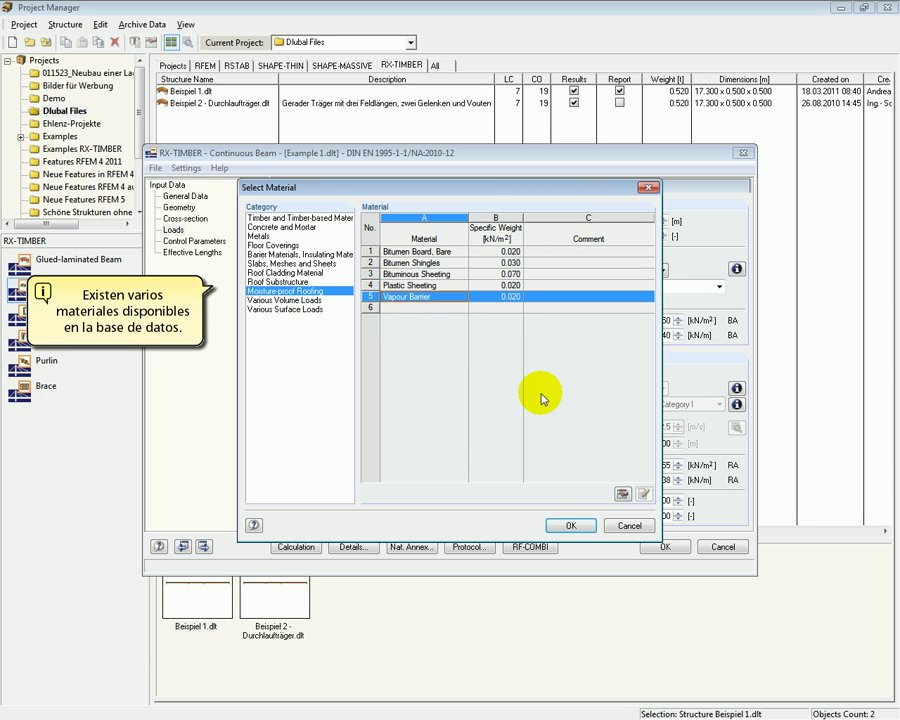
{"action": "left_click", "coordinate": [574, 525]}
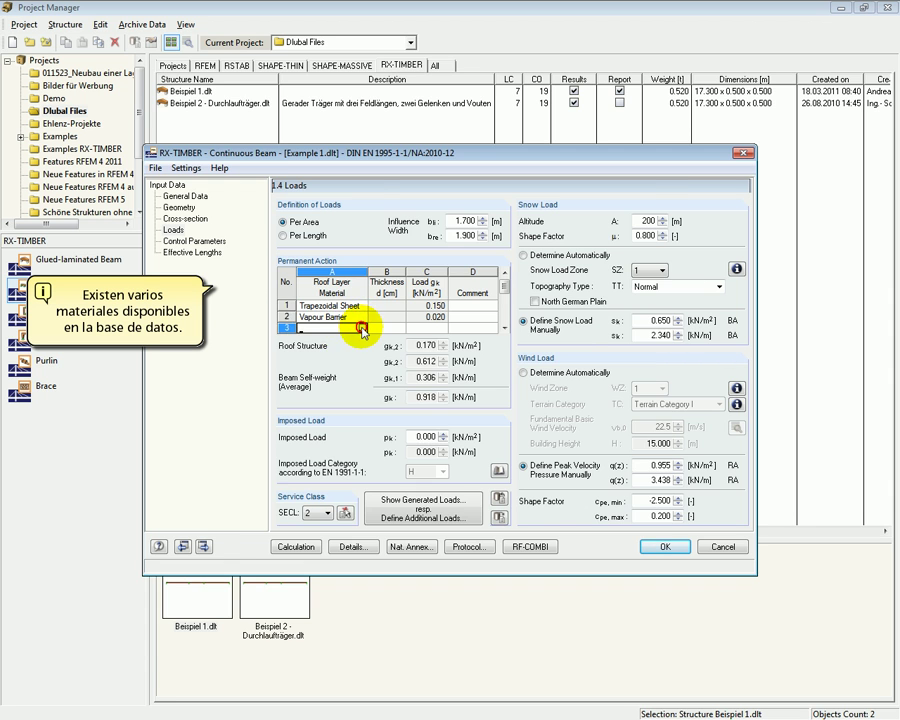
- Add Rock Wool from the Slabs, Meshes and Sheets category as the third roof layer with a thickness of 20 cm
{"action": "left_click", "coordinate": [362, 328]}
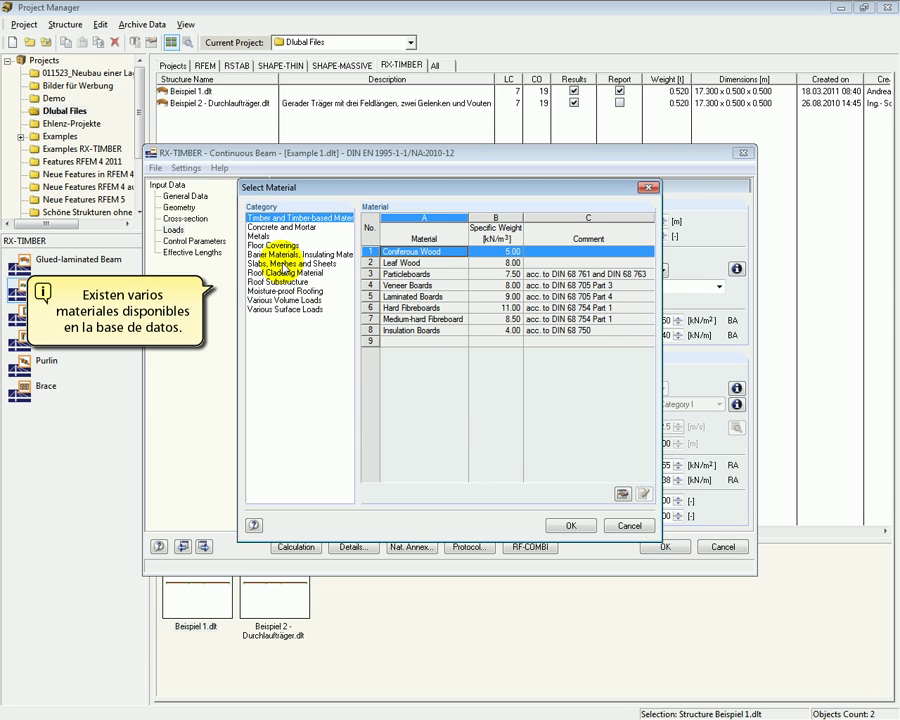
{"action": "left_click", "coordinate": [285, 264]}
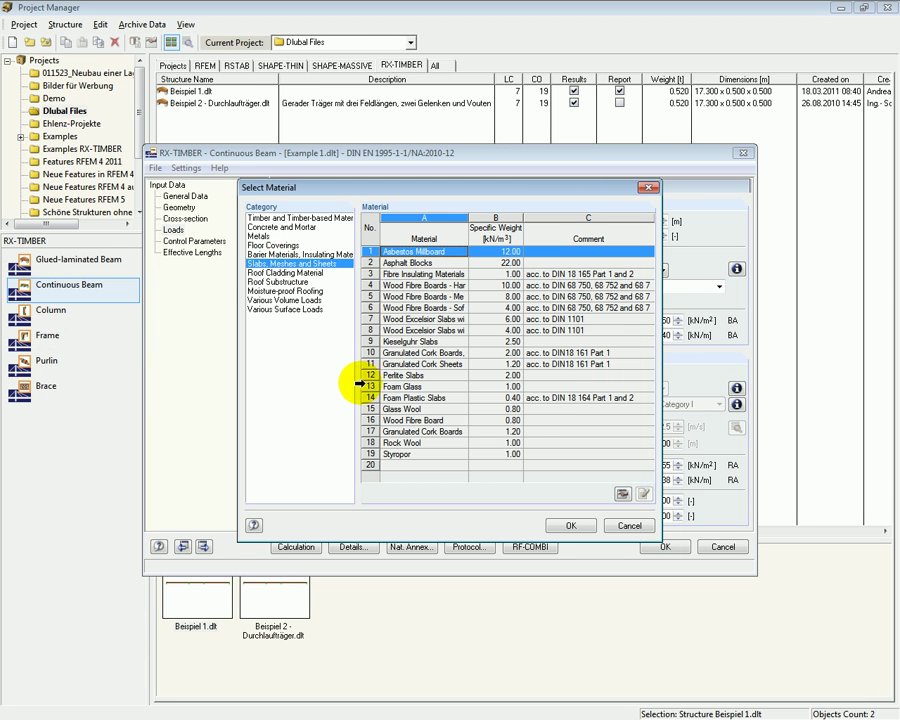
{"action": "left_click", "coordinate": [411, 444]}
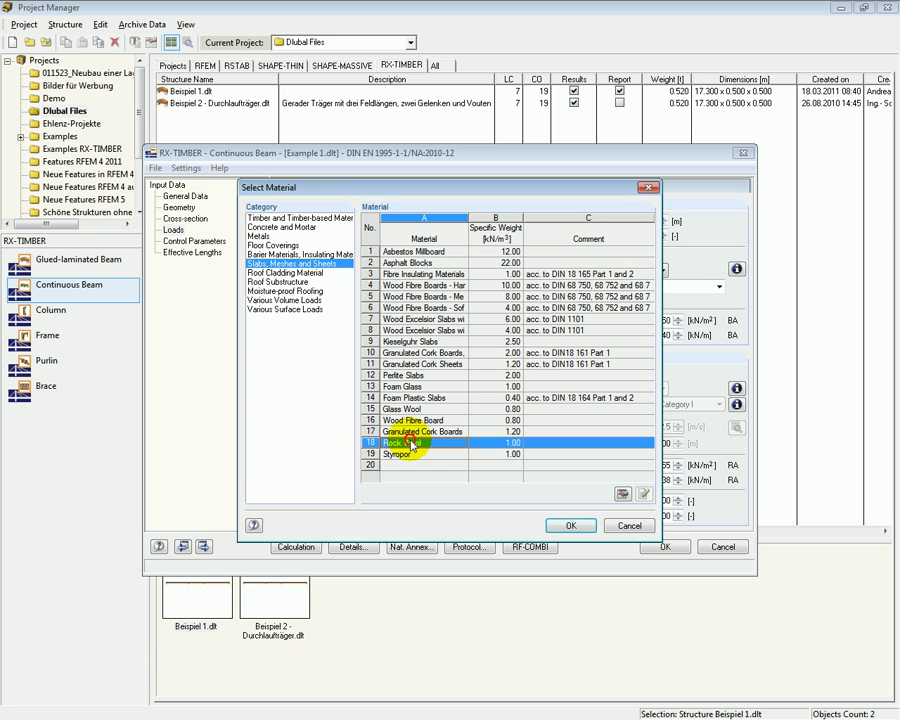
{"action": "left_click", "coordinate": [571, 525]}
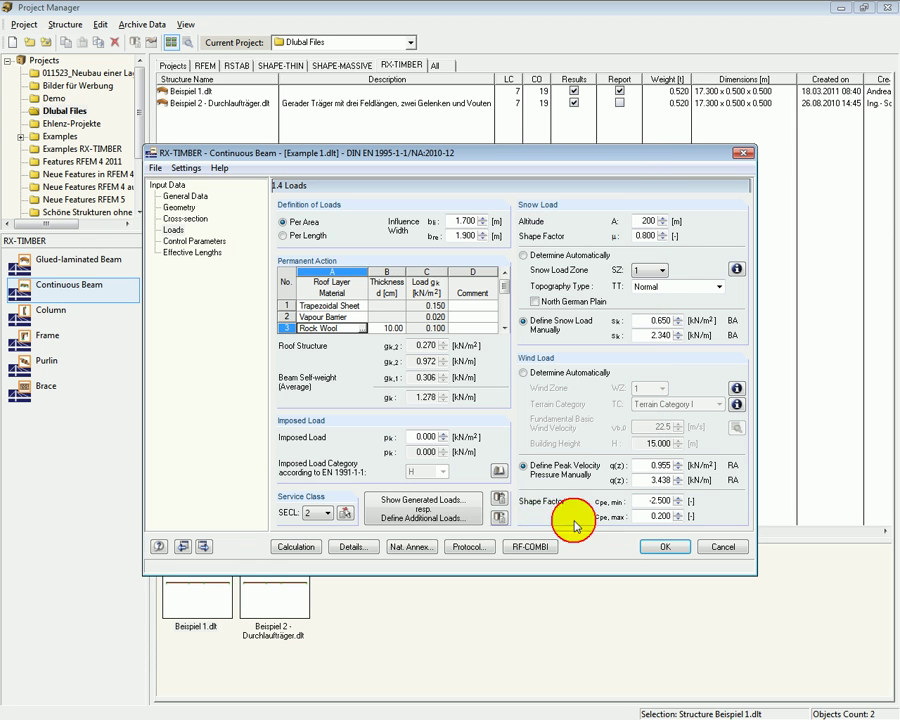
{"action": "left_click", "coordinate": [388, 328]}
{"action": "type", "text": "10"}
{"action": "key", "text": "Return"}
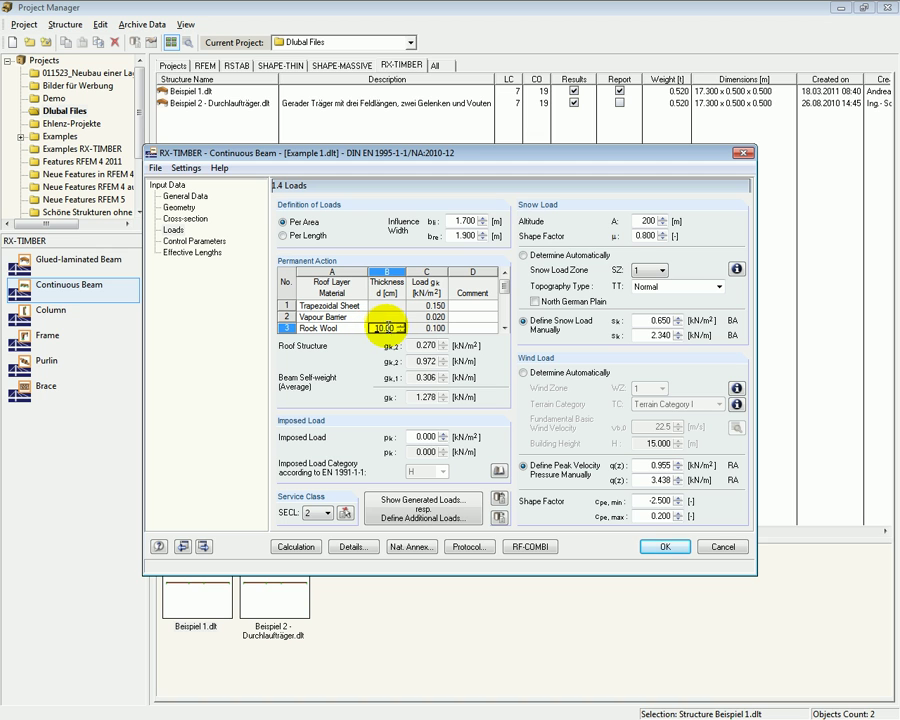
{"action": "key", "text": "Return"}
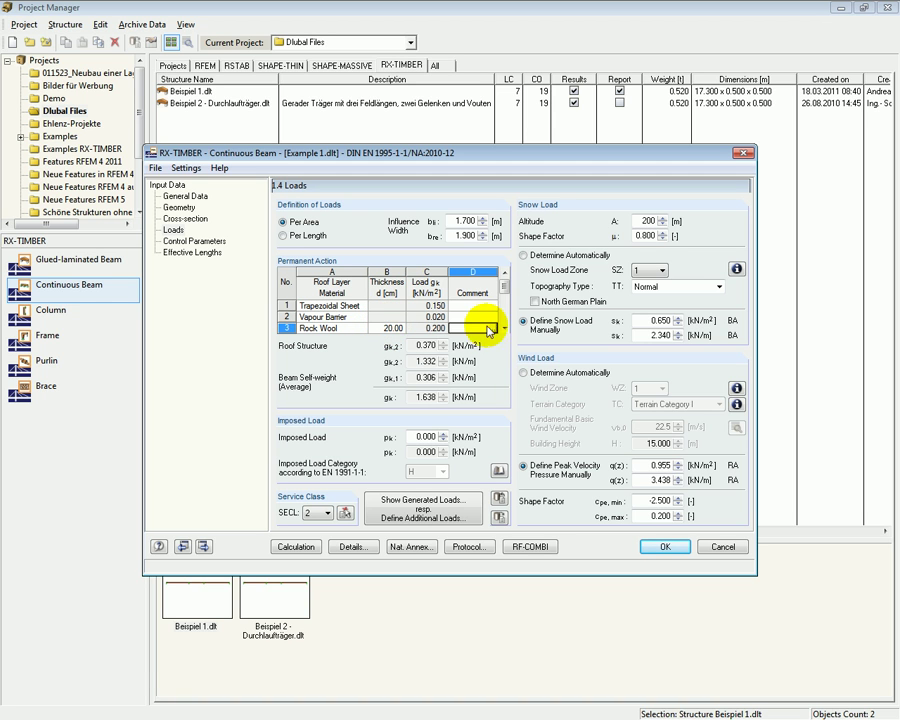
- Add Rafters from the Roof Cladding Material category as the fourth roof layer of the permanent action
{"action": "left_click", "coordinate": [504, 327]}
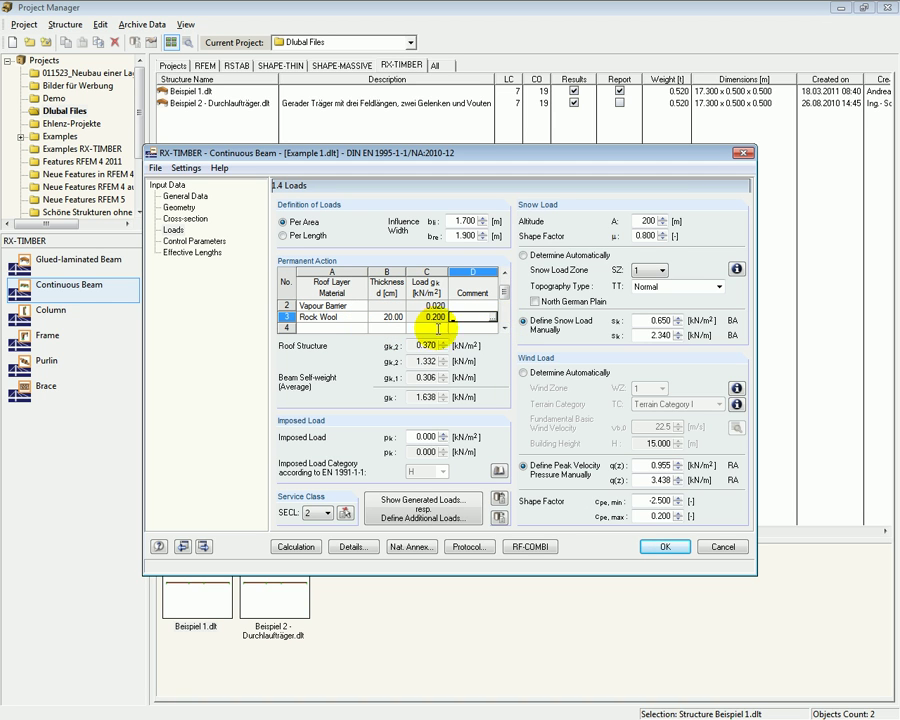
{"action": "left_click", "coordinate": [505, 327]}
{"action": "left_click", "coordinate": [362, 315]}
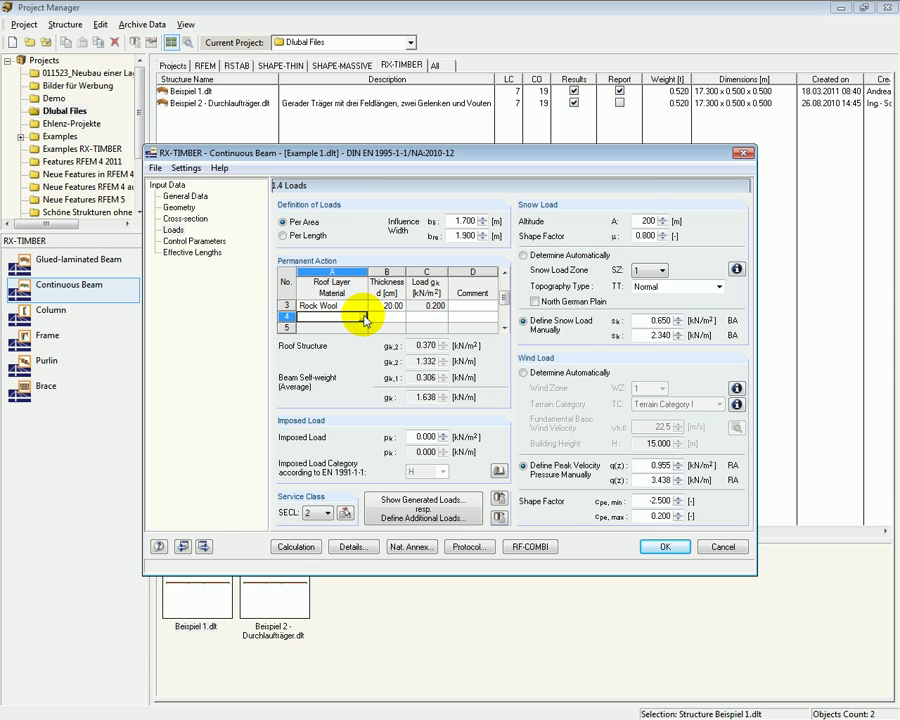
{"action": "left_click", "coordinate": [362, 316]}
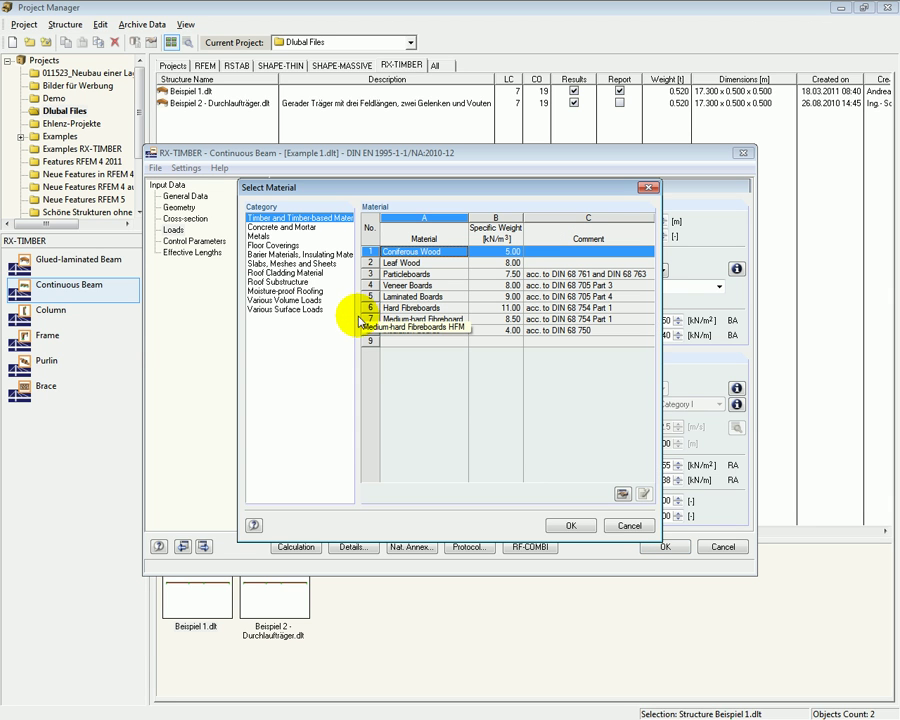
{"action": "left_click", "coordinate": [286, 273]}
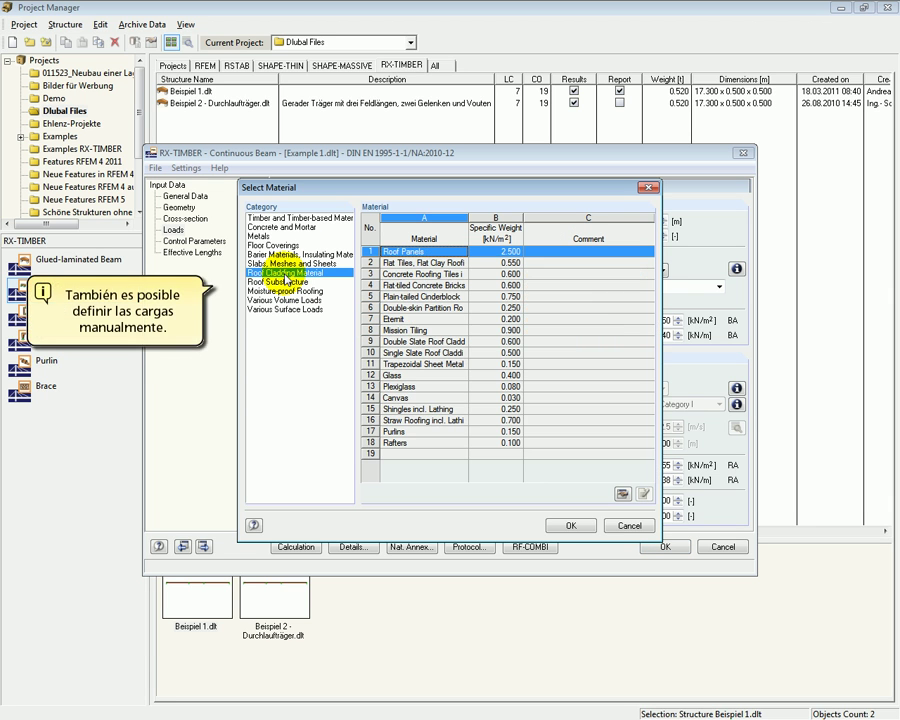
{"action": "left_click", "coordinate": [396, 442]}
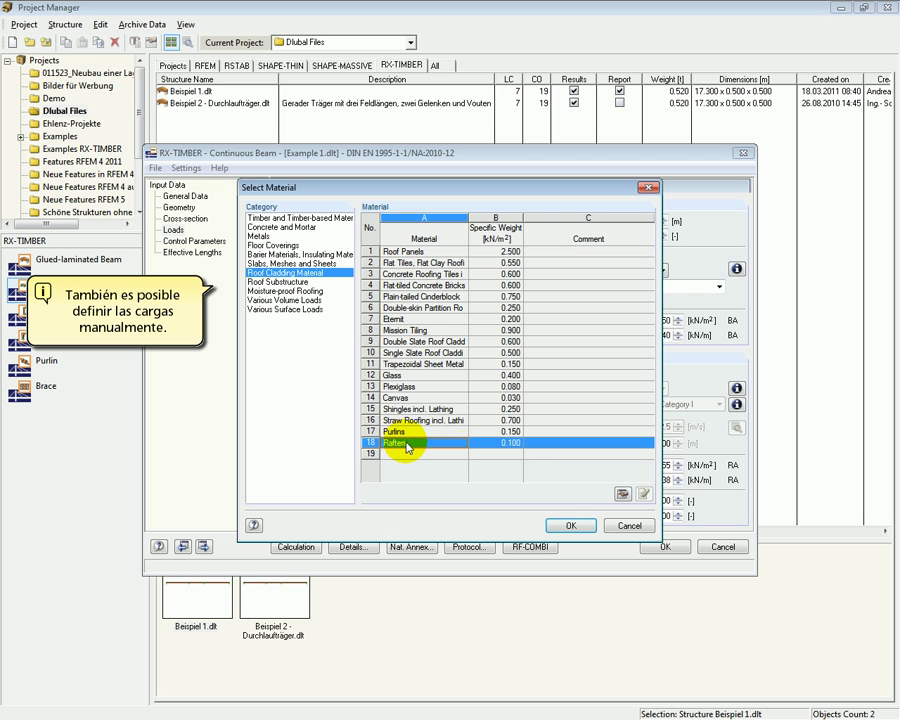
{"action": "left_click", "coordinate": [568, 527]}
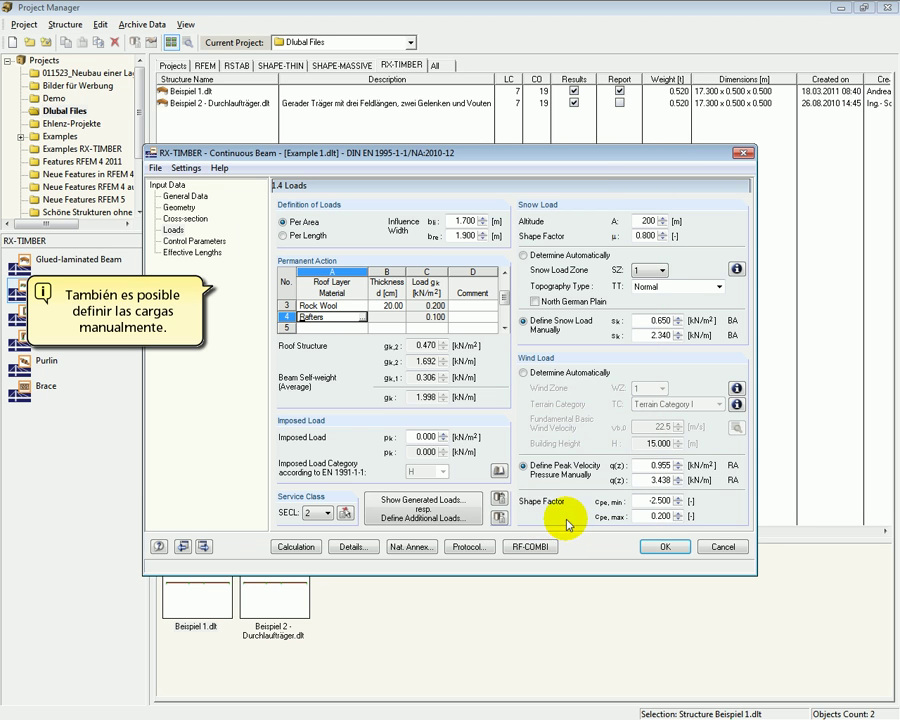
- Add the Gypsum Boards entry from the Various Surface Loads category as the fifth roof layer
{"action": "left_click", "coordinate": [361, 327]}
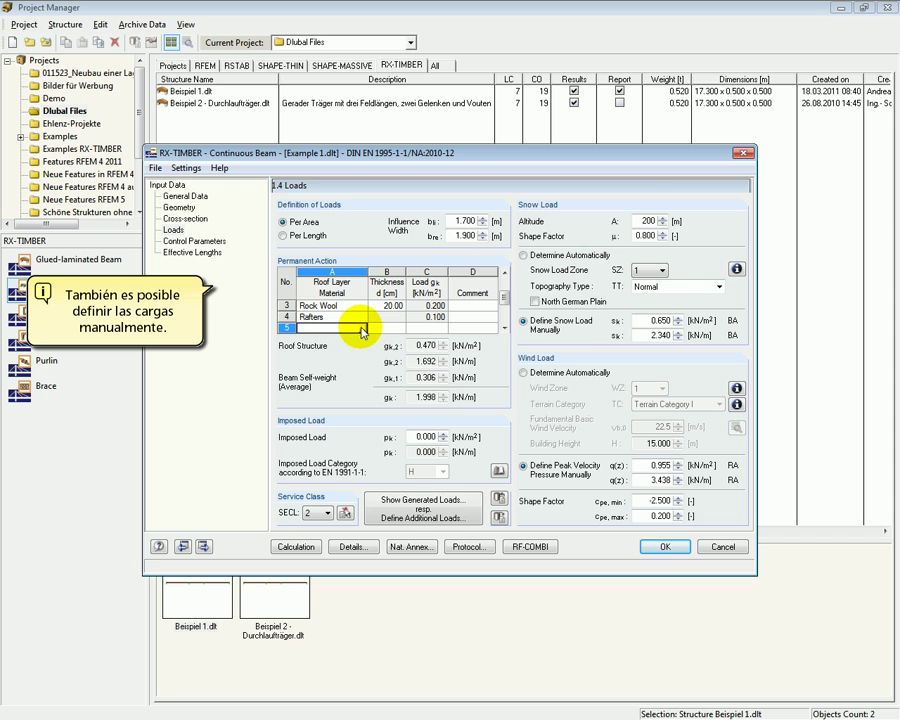
{"action": "left_click", "coordinate": [365, 330]}
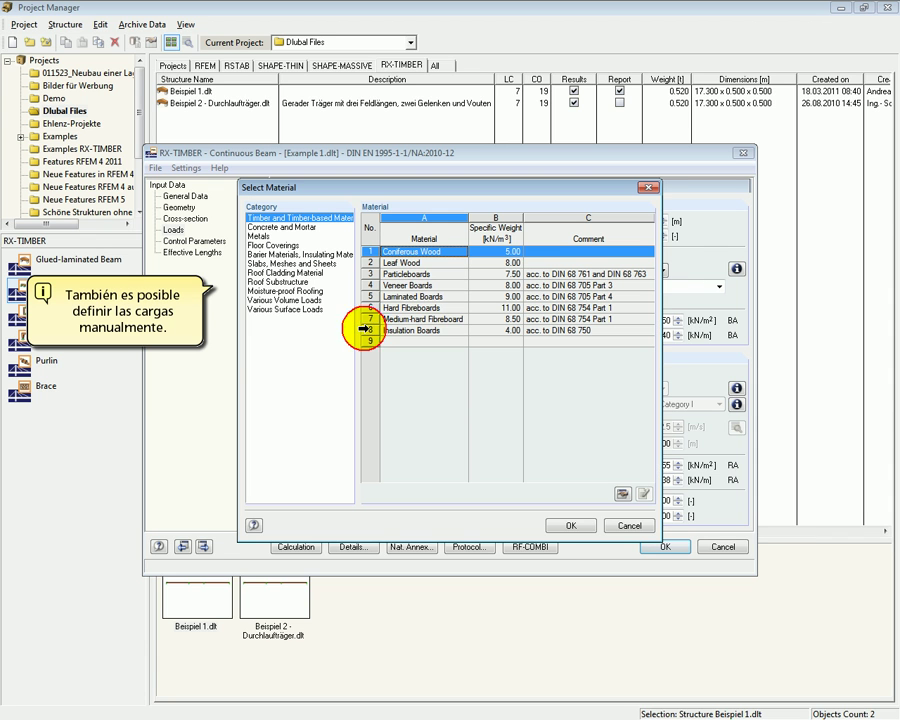
{"action": "left_click", "coordinate": [292, 310]}
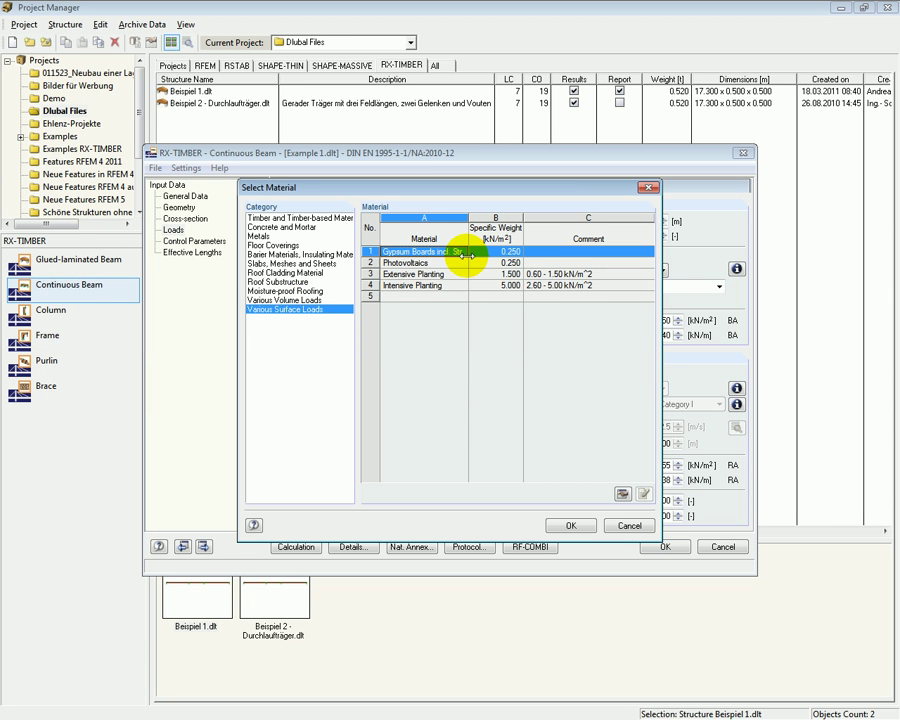
{"action": "left_click", "coordinate": [575, 524]}
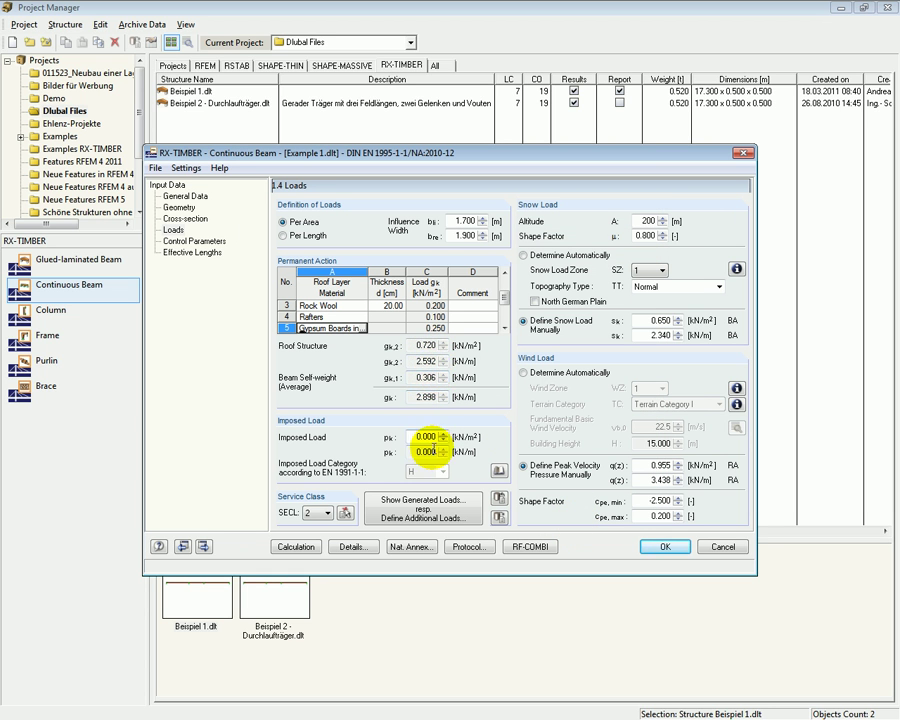
- Have the snow load determined automatically for snow load zone 2 chosen from the zone map, with topography type Normal
{"action": "left_click", "coordinate": [525, 256]}
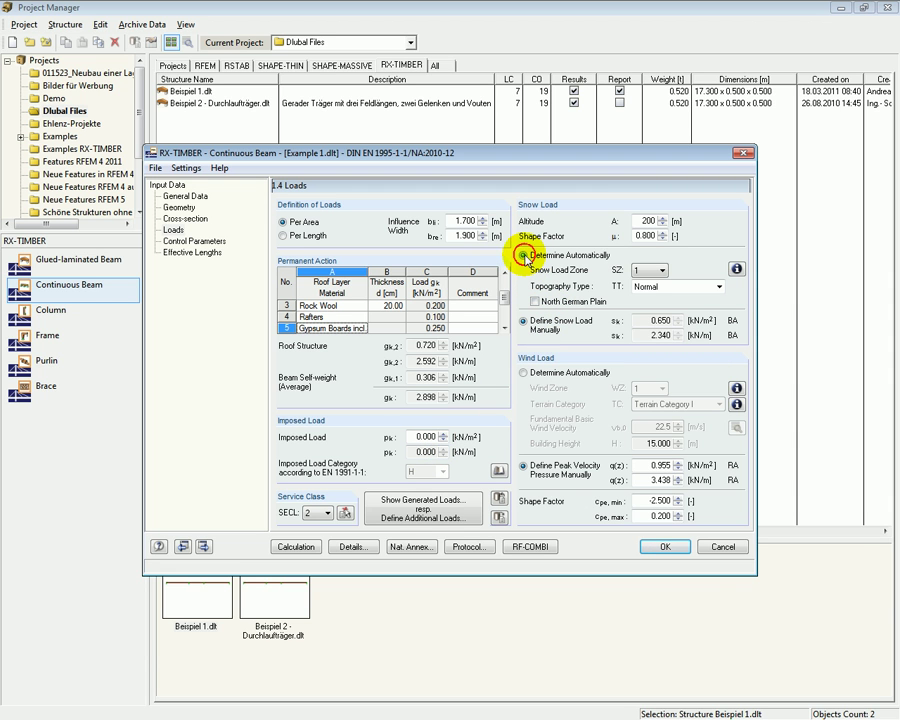
{"action": "left_click", "coordinate": [736, 269]}
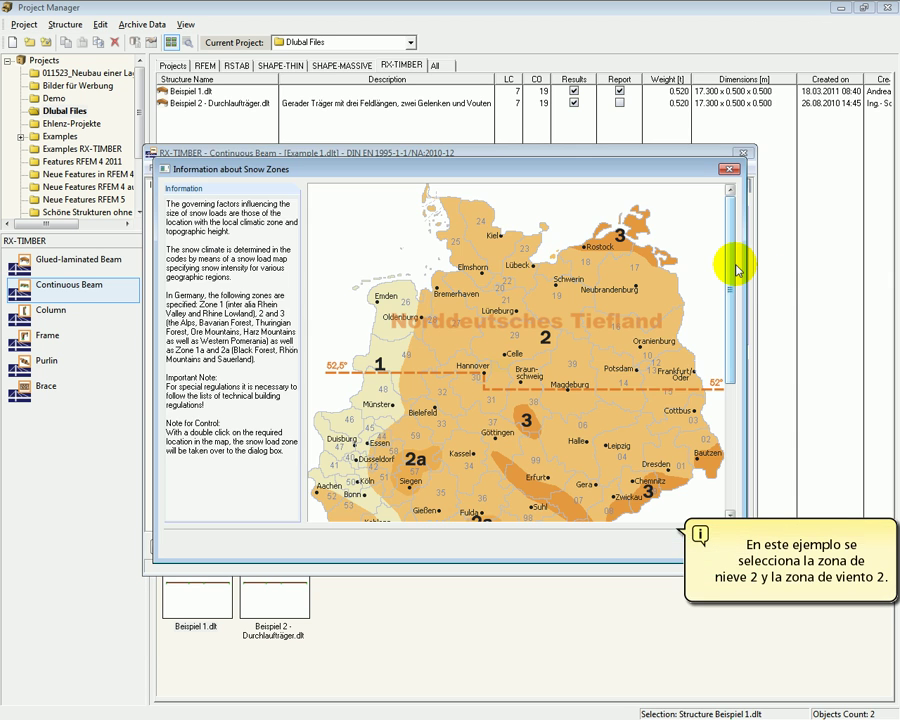
{"action": "double_click", "coordinate": [600, 441]}
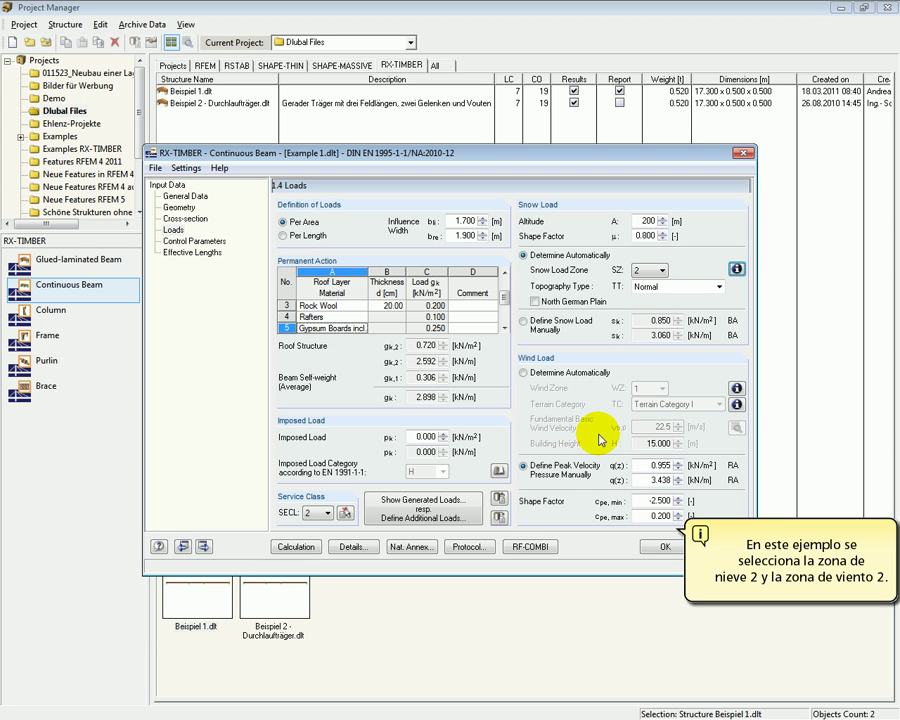
{"action": "left_click", "coordinate": [718, 287]}
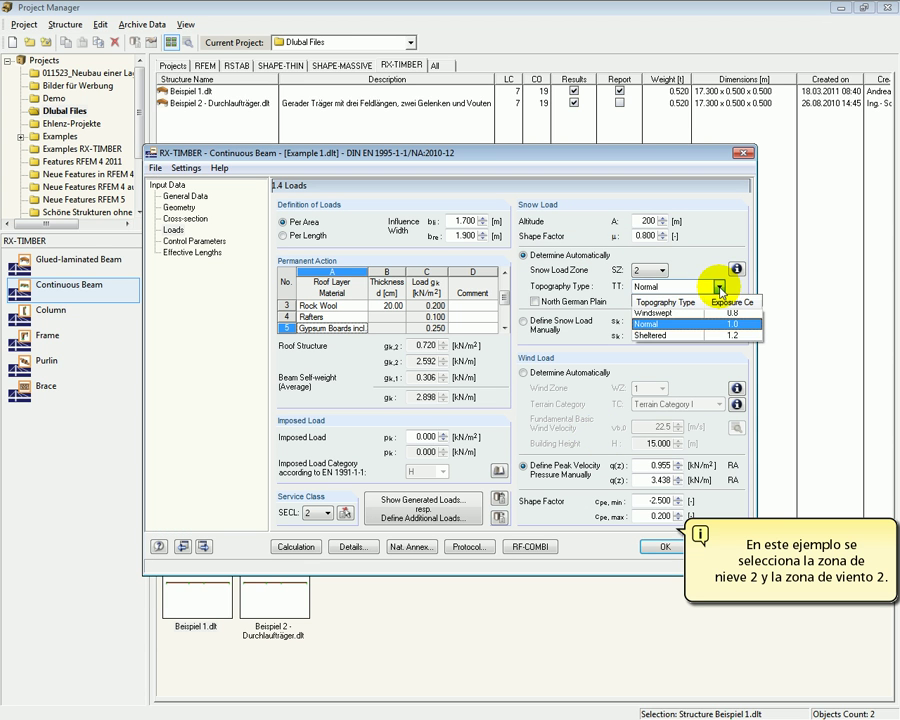
{"action": "left_click", "coordinate": [719, 288]}
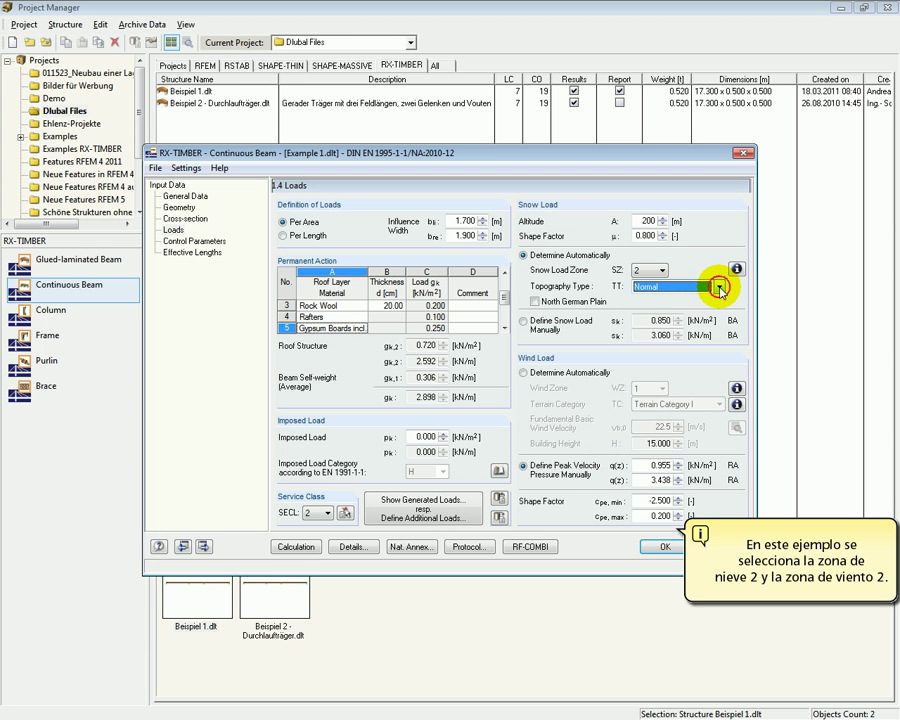
- Have the wind load determined automatically for wind zone 2 from the zone map, and consult the terrain category descriptions, keeping Terrain Category I
{"action": "left_click", "coordinate": [524, 373]}
{"action": "left_click", "coordinate": [736, 388]}
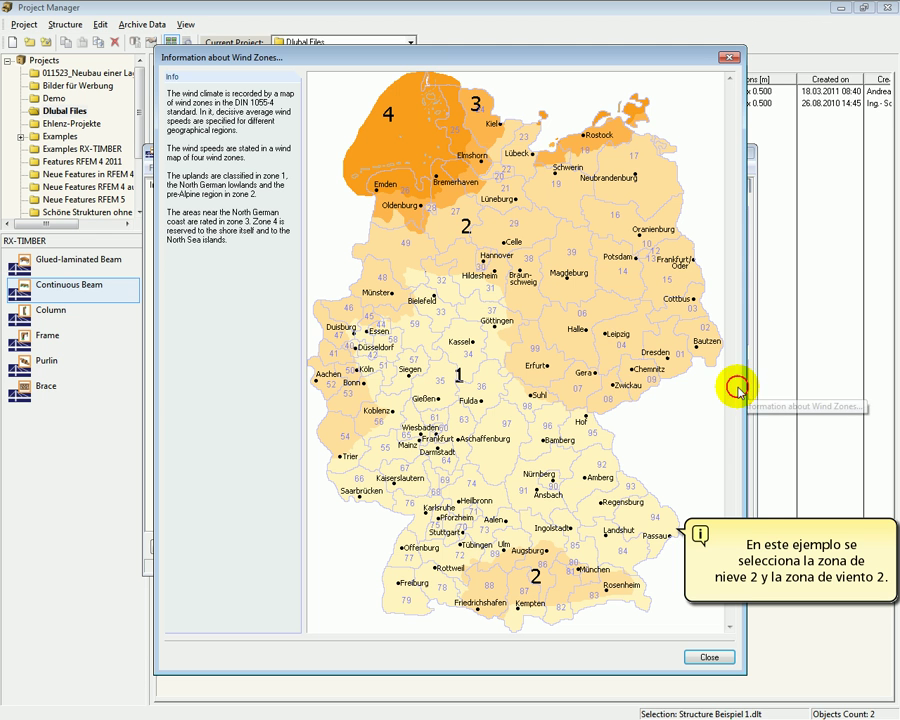
{"action": "key", "text": "Escape"}
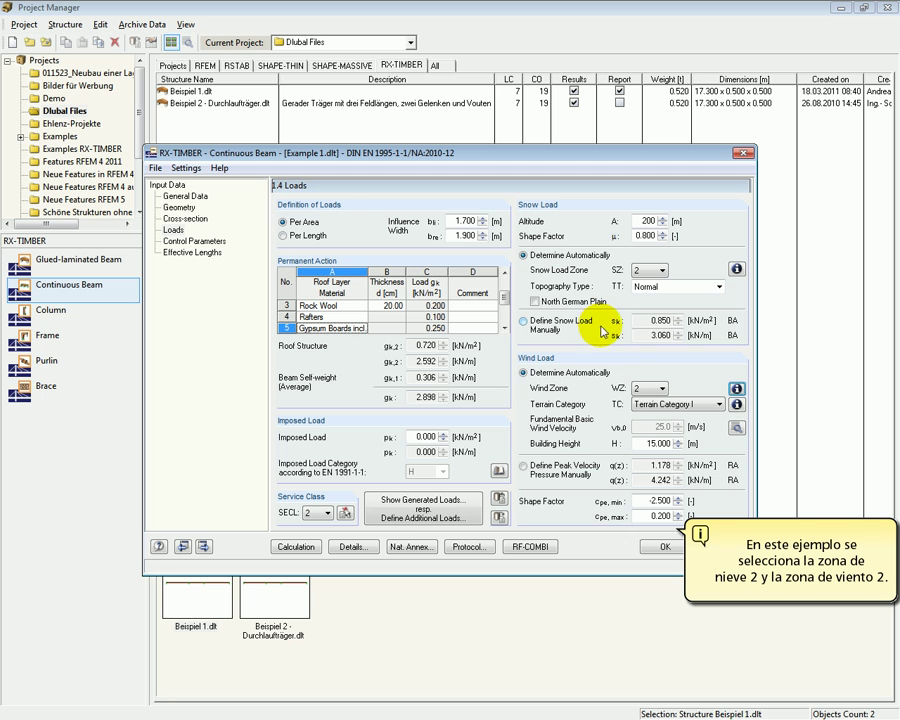
{"action": "left_click", "coordinate": [720, 405]}
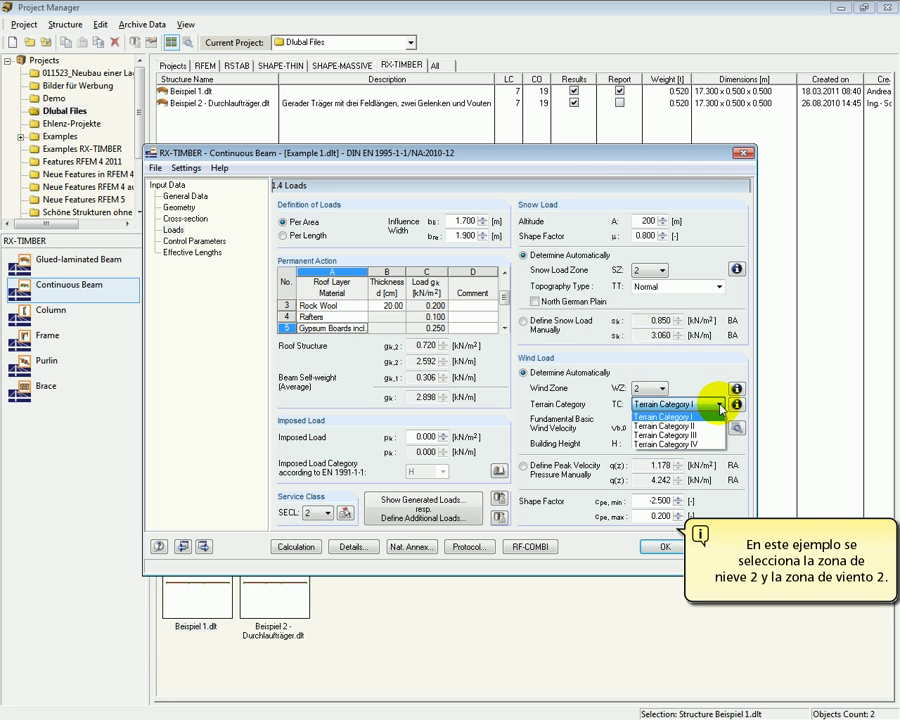
{"action": "left_click", "coordinate": [736, 404]}
{"action": "left_click", "coordinate": [736, 404]}
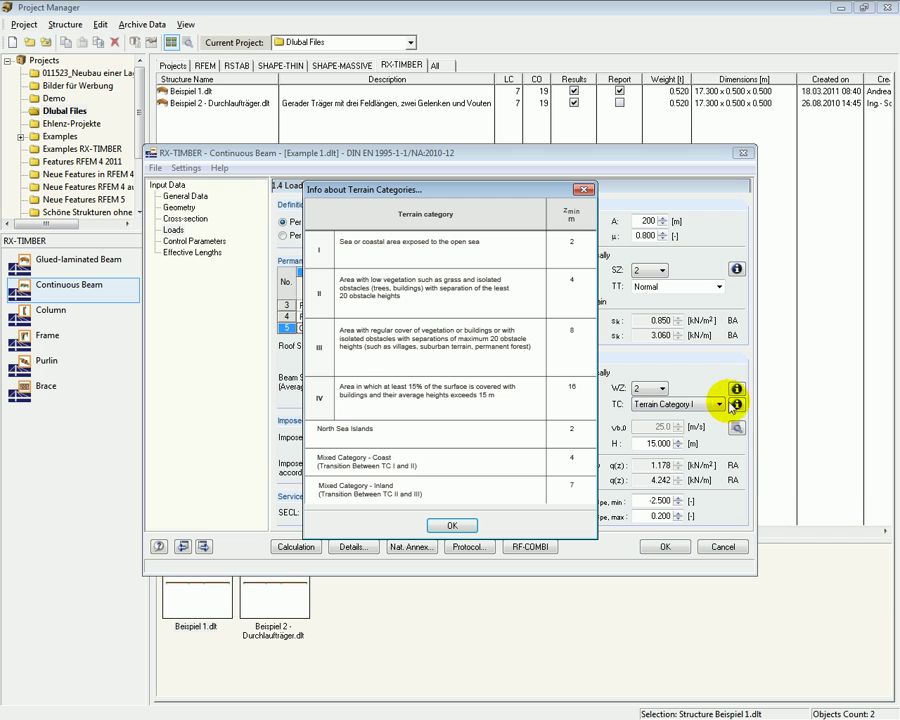
{"action": "left_click", "coordinate": [451, 526]}
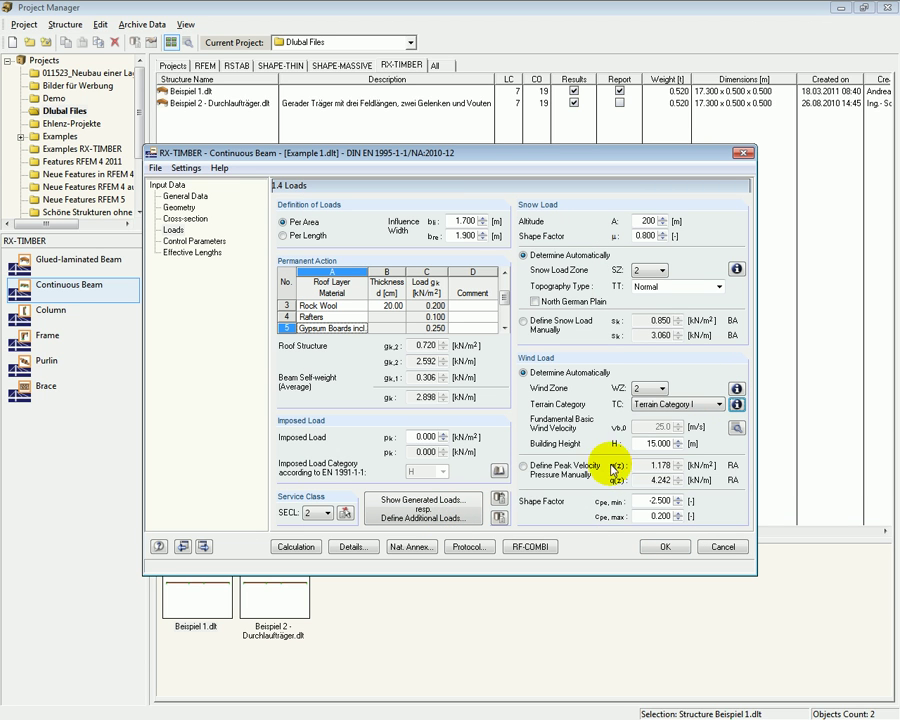
- Activate the fire protection design with fire resistance class R 30 in the control parameters
{"action": "left_click", "coordinate": [204, 546]}
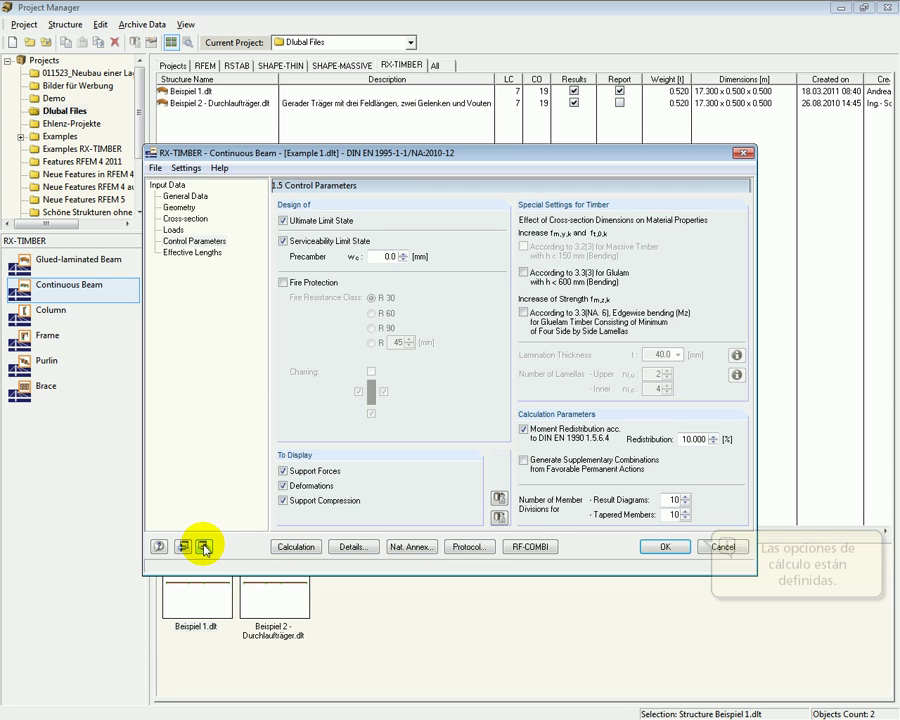
{"action": "left_click", "coordinate": [282, 283]}
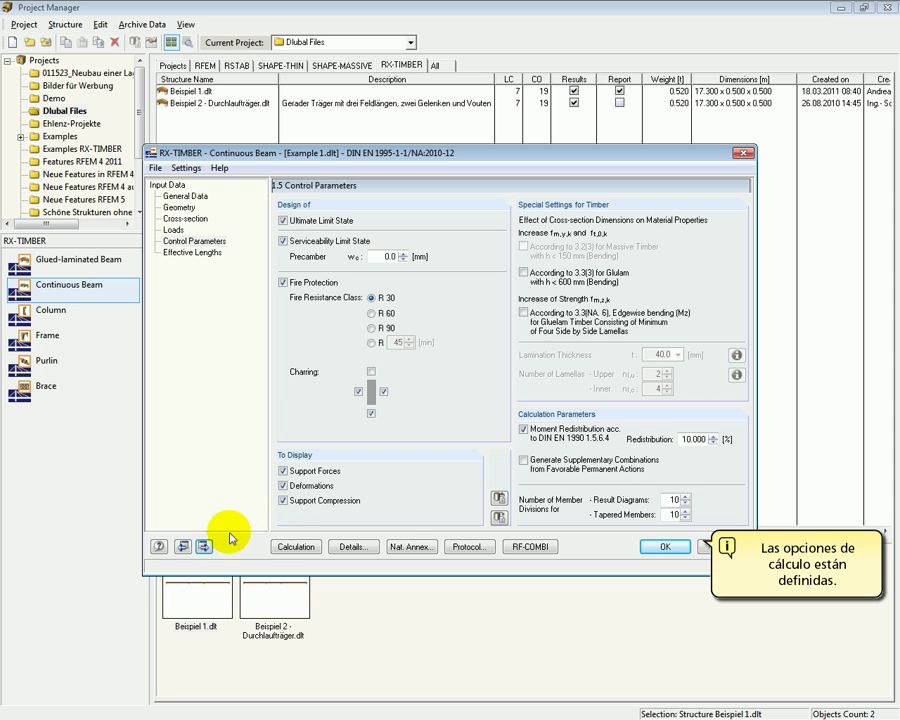
- Deactivate buckling about axis y-y for all sets in the effective lengths table, then reactivate it
{"action": "left_click", "coordinate": [203, 548]}
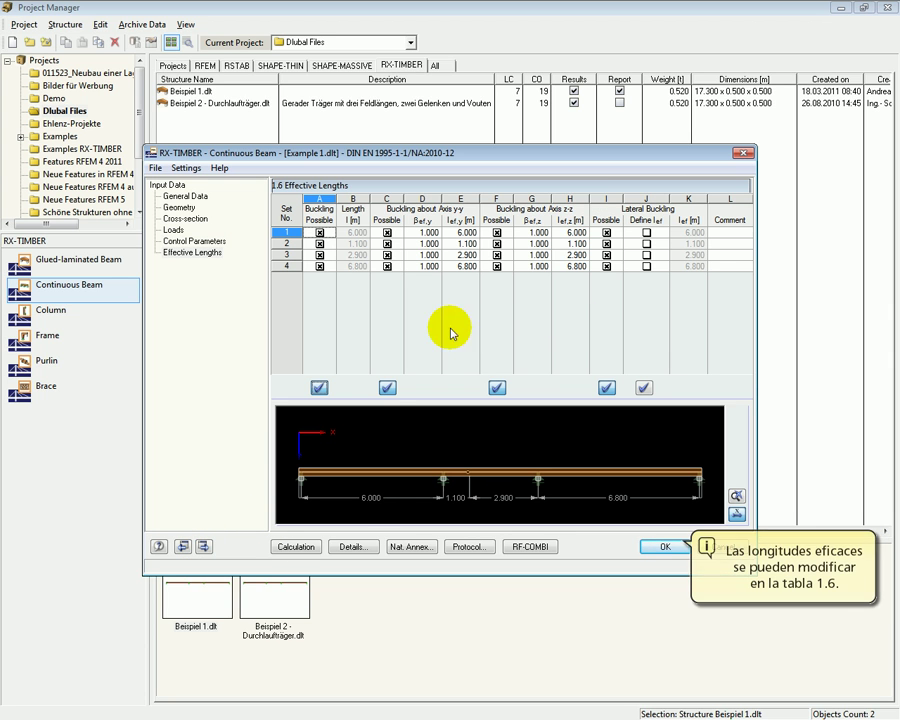
{"action": "left_click", "coordinate": [386, 389]}
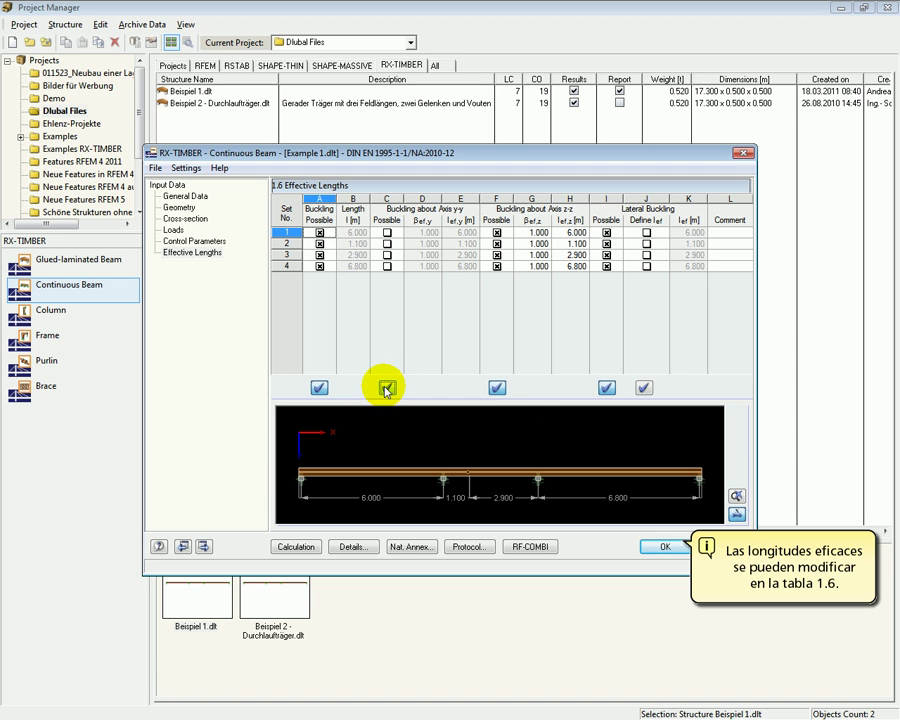
{"action": "left_click", "coordinate": [386, 389]}
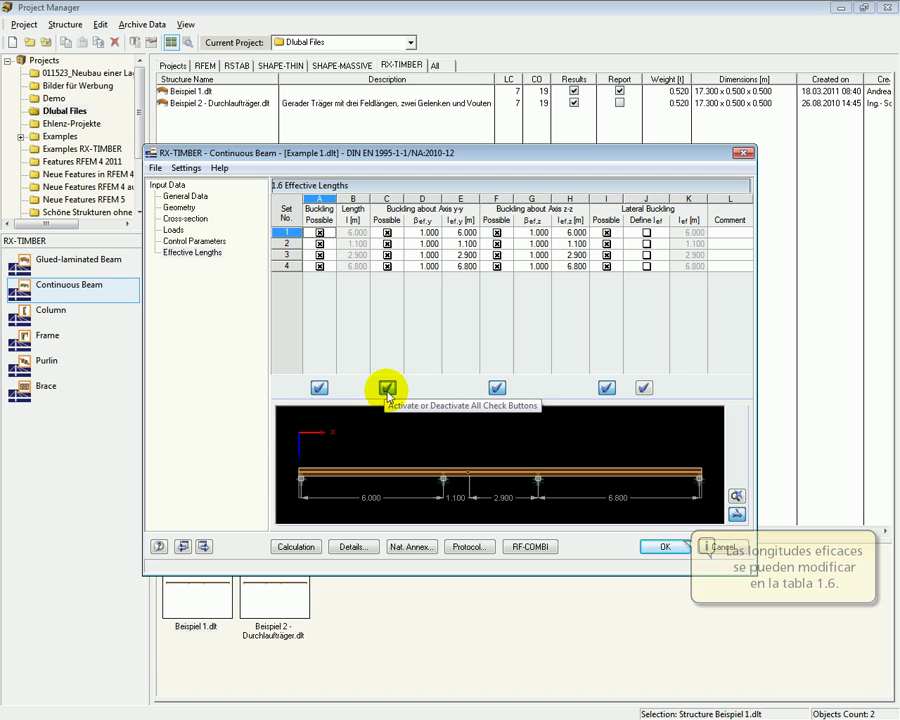
- Review the general data and the load cases in actions of the RF-COMBI module, then leave it without saving
{"action": "left_click", "coordinate": [527, 548]}
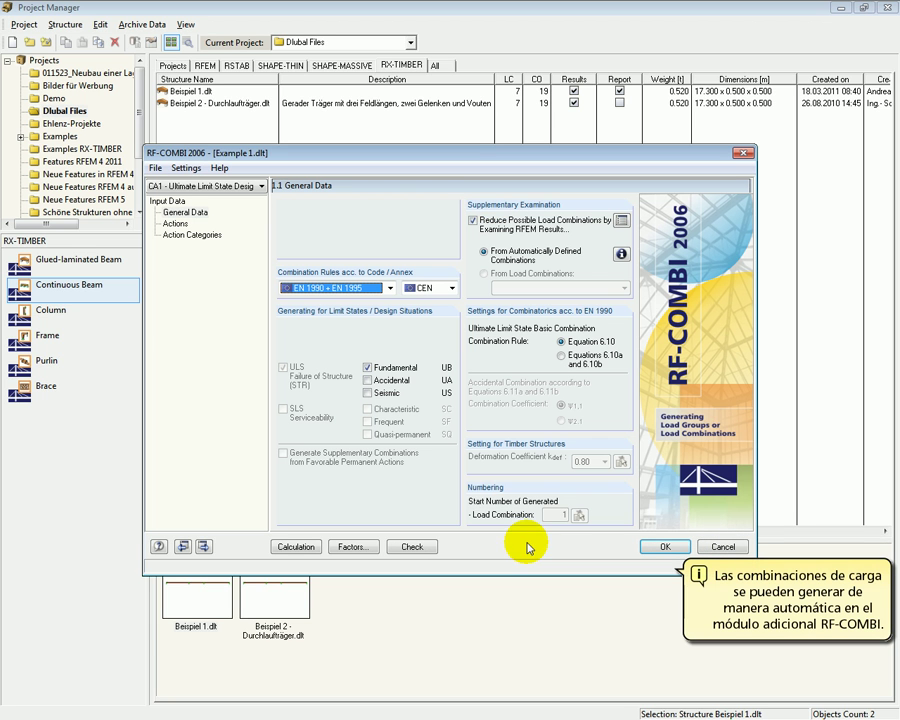
{"action": "left_click", "coordinate": [203, 547]}
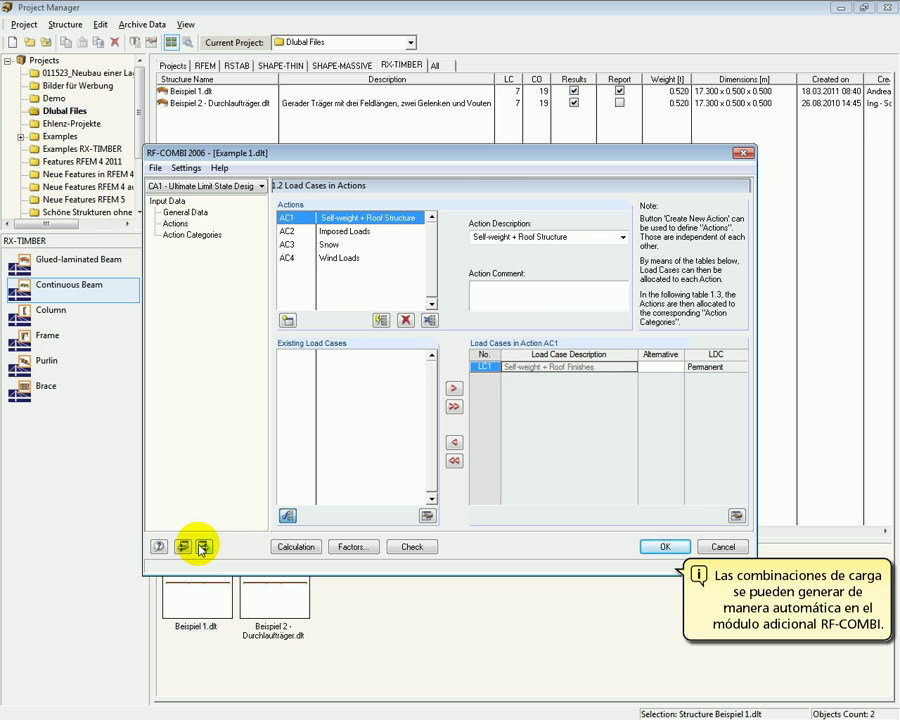
{"action": "left_click", "coordinate": [203, 547]}
{"action": "left_click", "coordinate": [203, 547]}
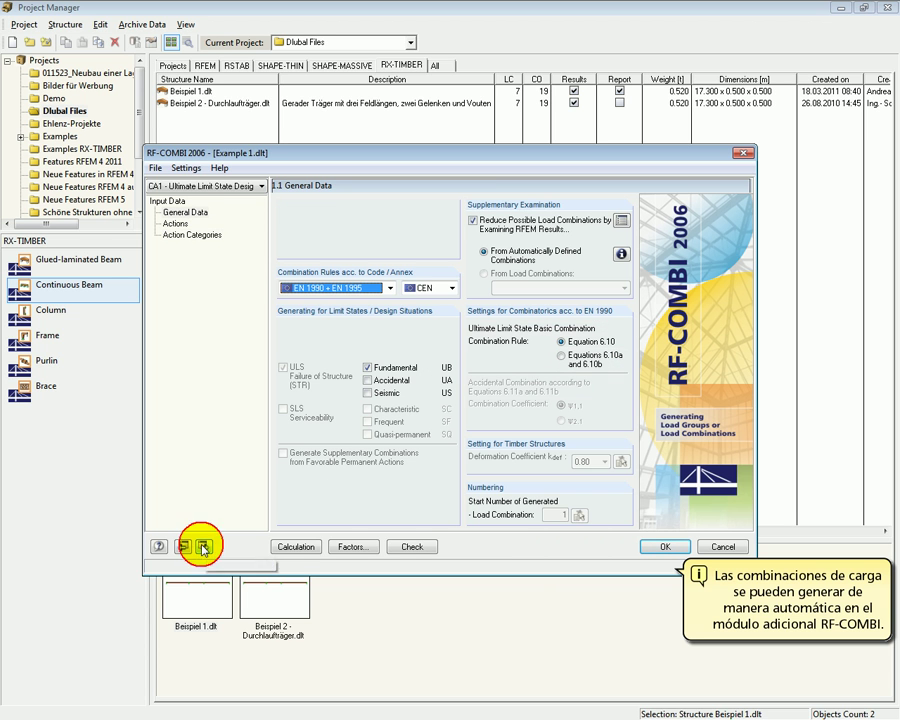
{"action": "left_click", "coordinate": [724, 547]}
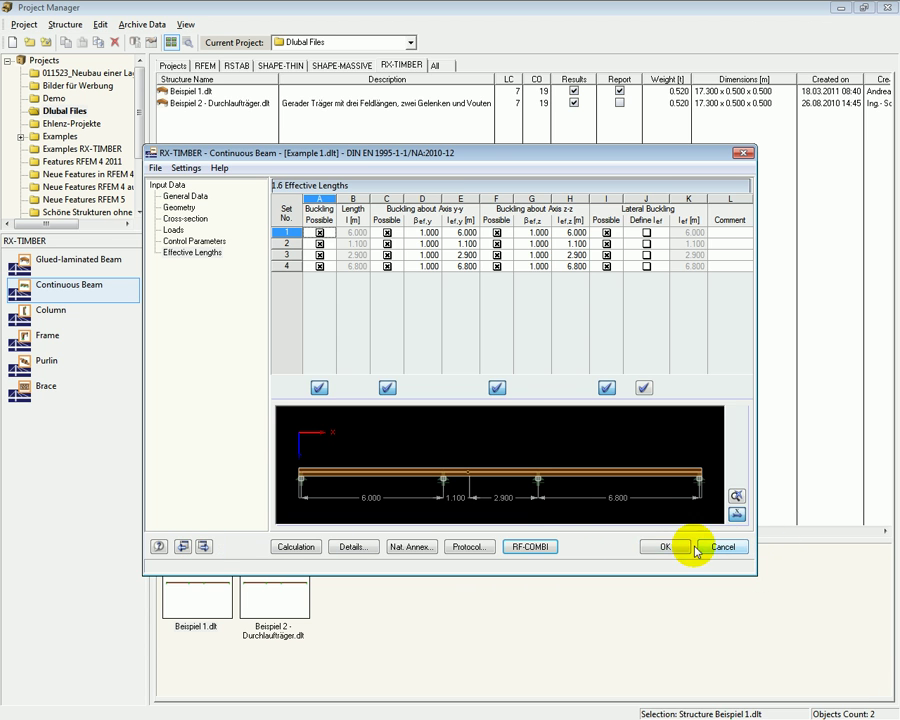
- Run the calculation and restrict the Design by Beam results to the ultimate limit state designs
{"action": "left_click", "coordinate": [290, 548]}
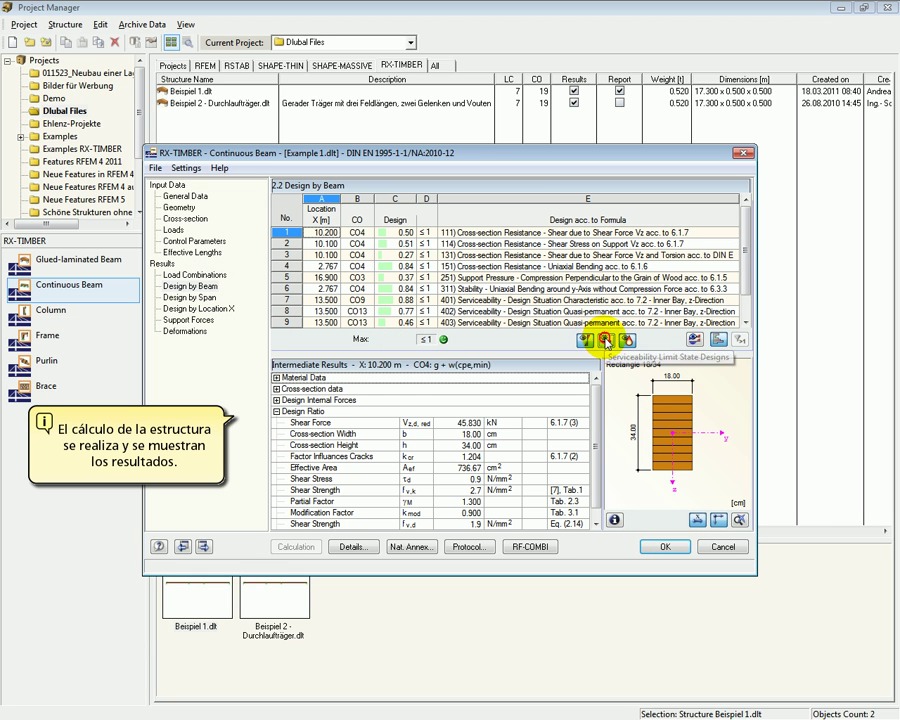
{"action": "left_click", "coordinate": [605, 340]}
{"action": "left_click", "coordinate": [627, 341]}
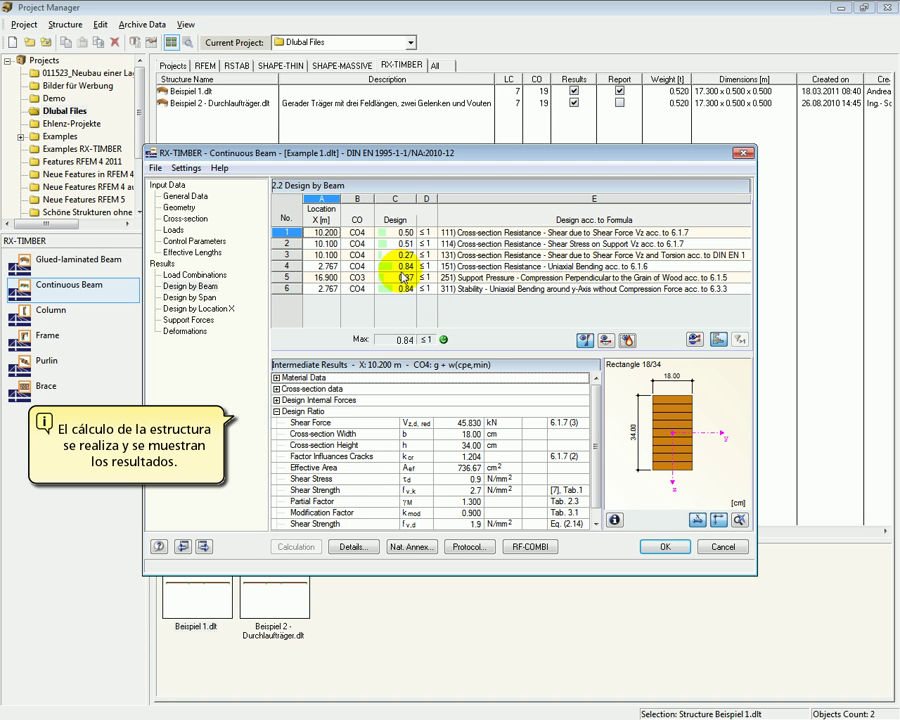
- Examine the intermediate results of the uniaxial bending resistance design 151 and the stability design 311
{"action": "left_click", "coordinate": [401, 267]}
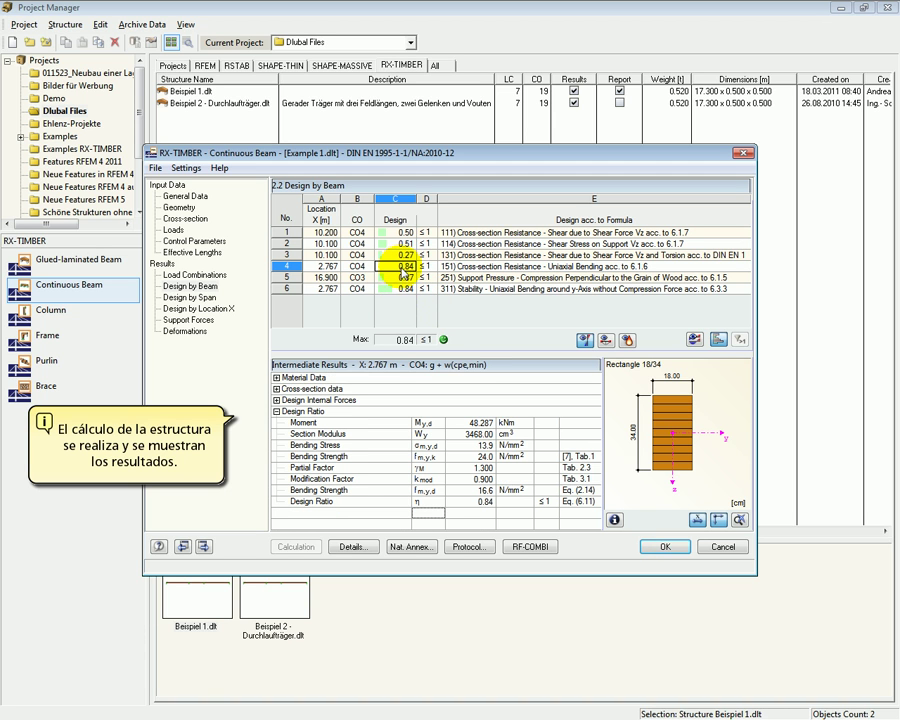
{"action": "left_click", "coordinate": [400, 289]}
{"action": "left_click_drag", "start_coordinate": [595, 422], "coordinate": [597, 468]}
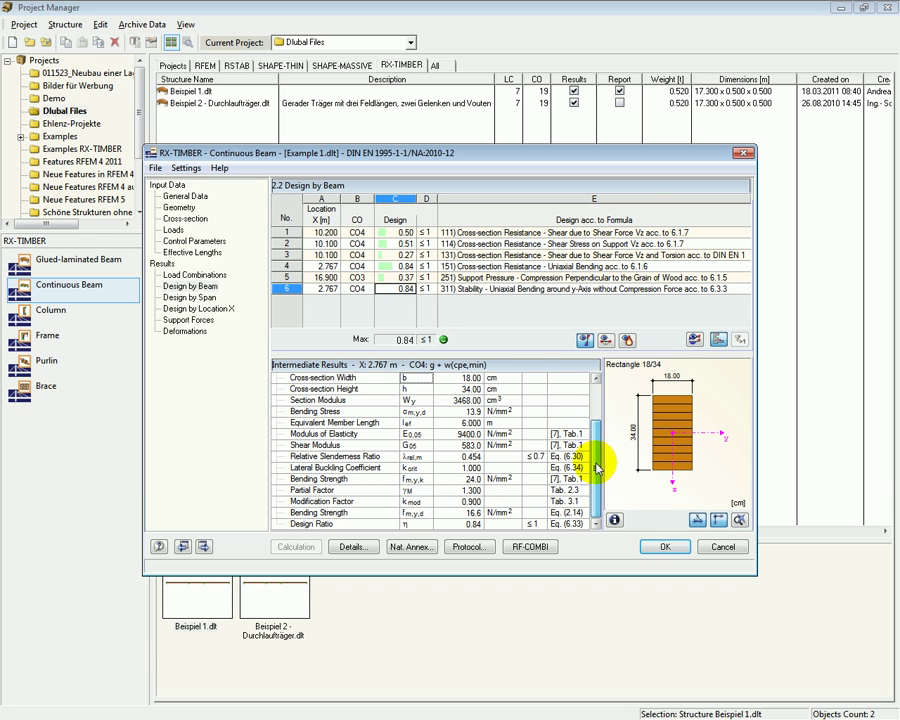
- Show only the serviceability limit state designs in the Design by Beam results
{"action": "left_click", "coordinate": [607, 341]}
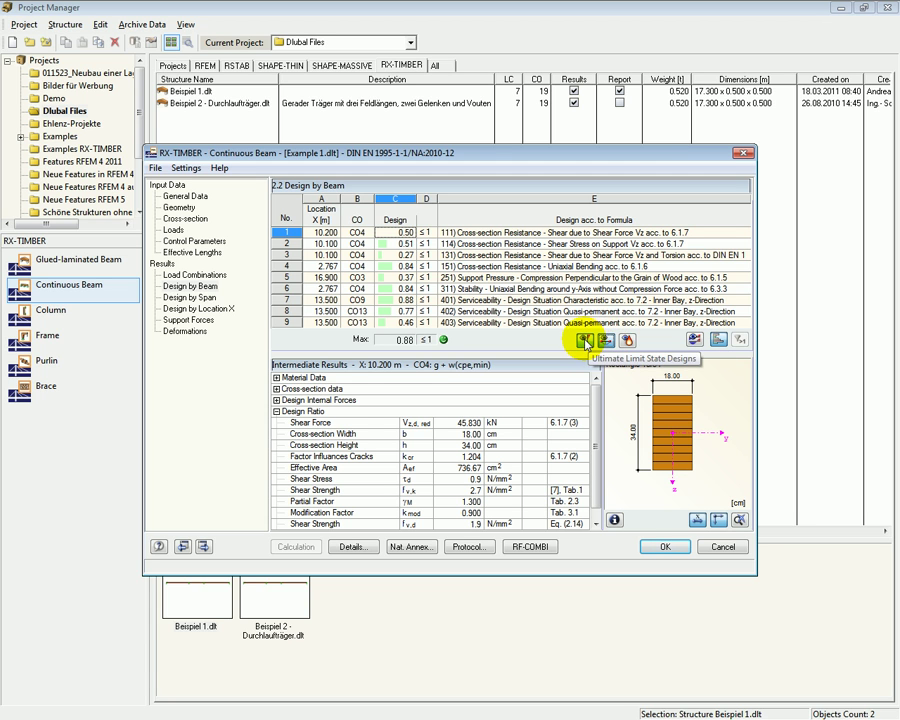
{"action": "left_click", "coordinate": [585, 341]}
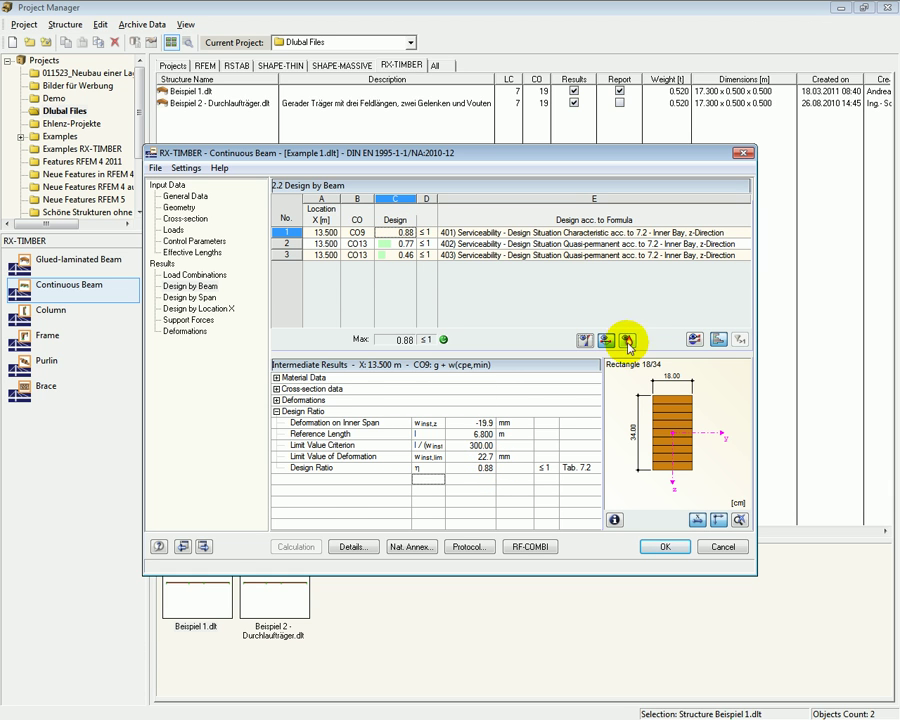
- Include the ultimate limit state and fire protection designs in the Design by Beam results alongside the serviceability designs
{"action": "left_click", "coordinate": [585, 341]}
{"action": "left_click", "coordinate": [585, 341]}
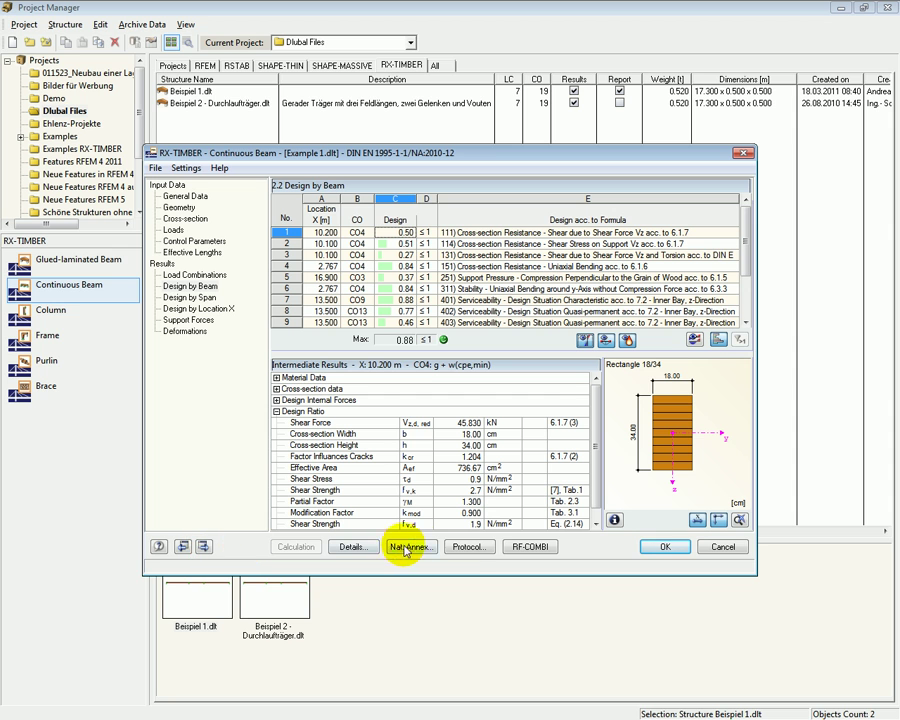
- Open the printout report and page through it from the contents on page 1 to the load combinations on page 5
{"action": "left_click", "coordinate": [469, 548]}
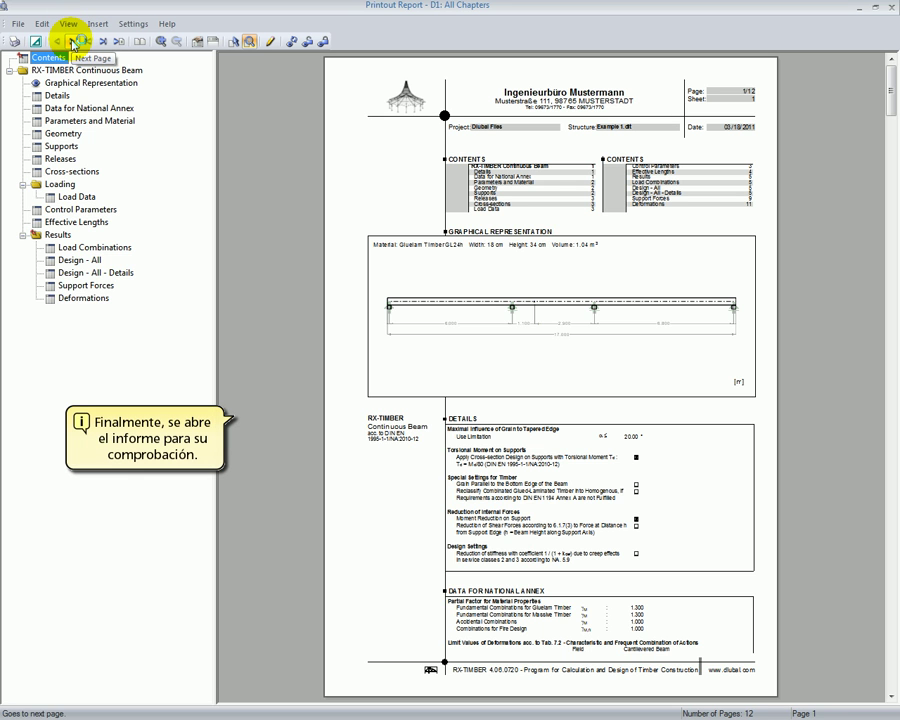
{"action": "left_click", "coordinate": [72, 44]}
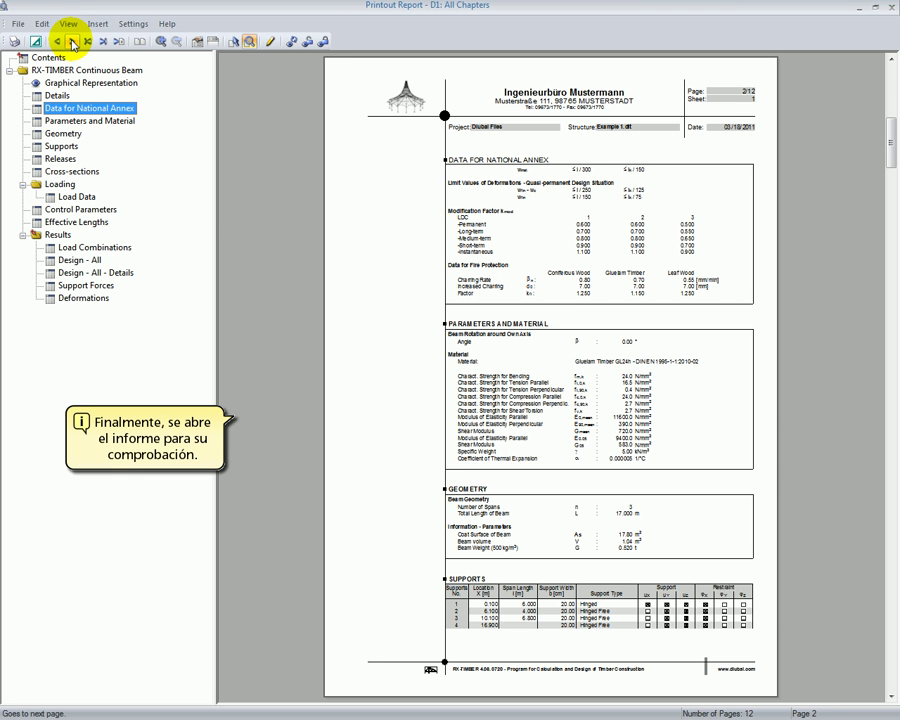
{"action": "left_click", "coordinate": [72, 44]}
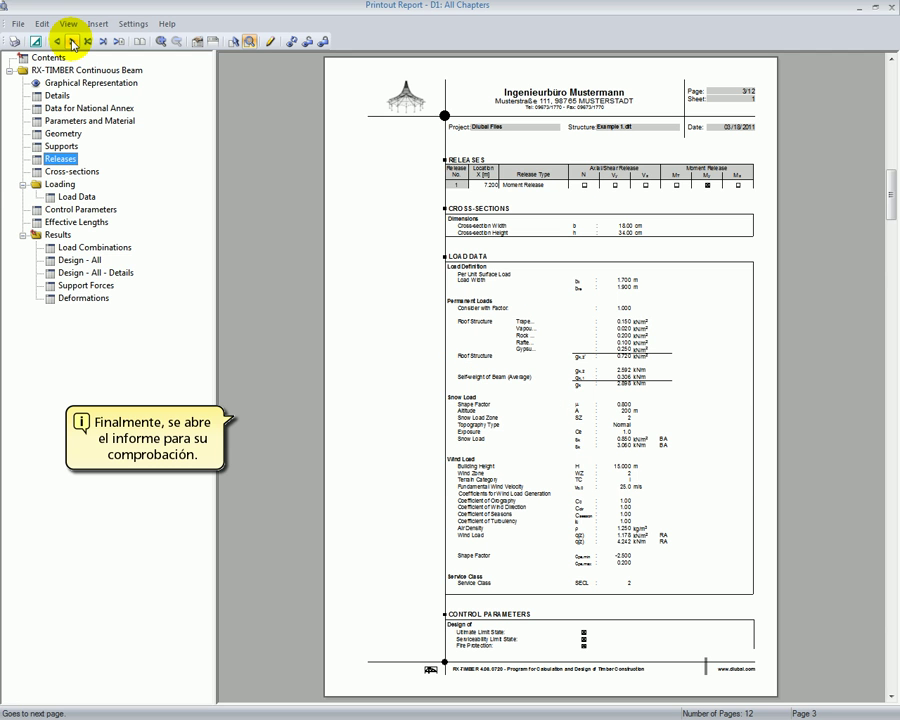
{"action": "left_click", "coordinate": [72, 44]}
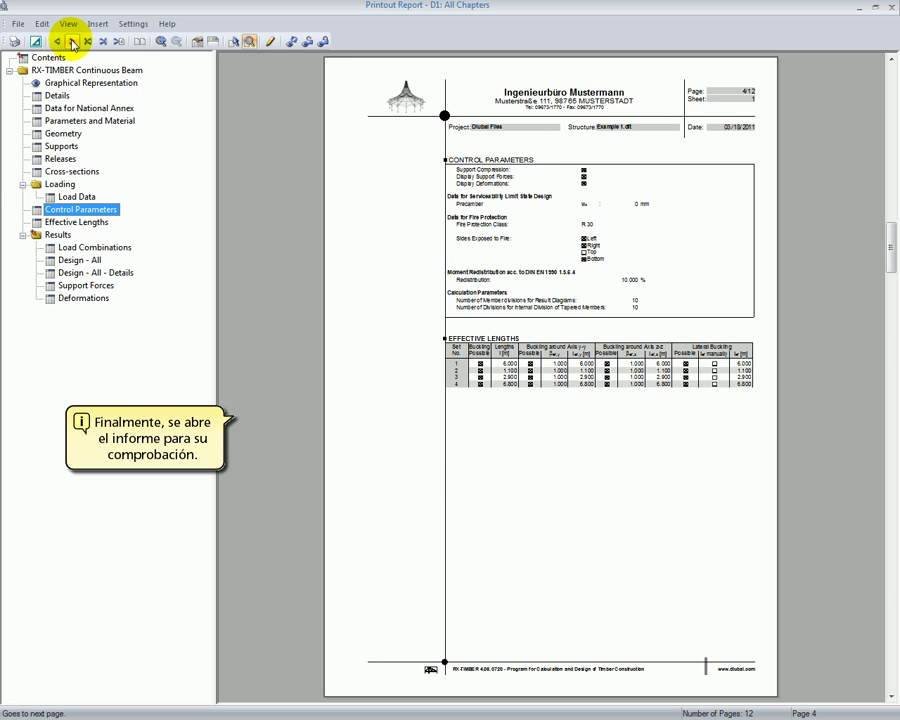
{"action": "left_click", "coordinate": [72, 44]}
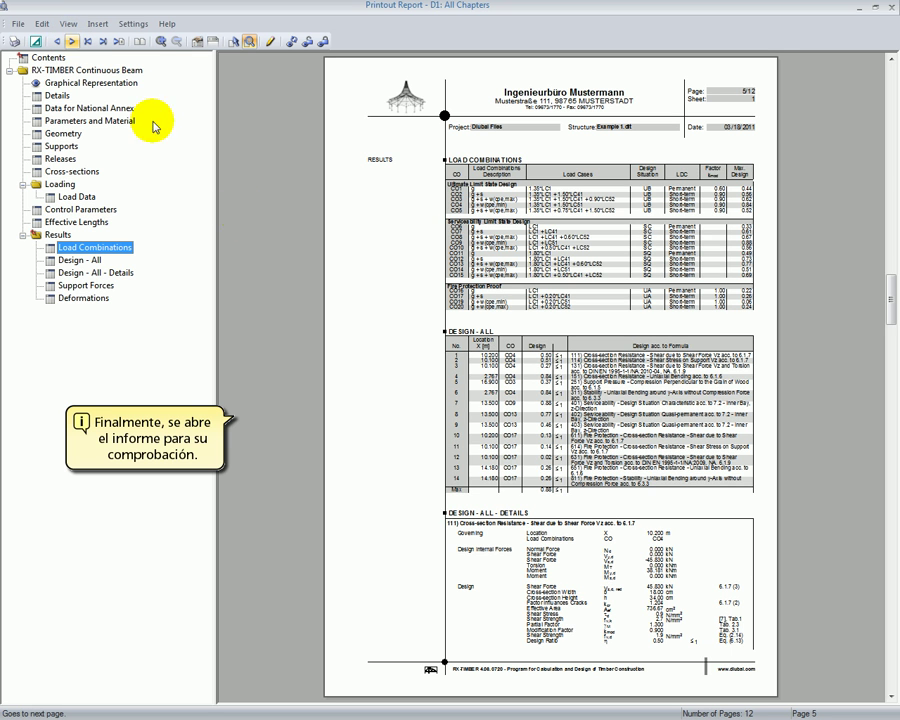
- Enlarge the report page and examine the design details on pages 6 and 7 and the Support Forces and Deformations chapters
{"action": "left_click", "coordinate": [395, 376]}
{"action": "left_click", "coordinate": [553, 553]}
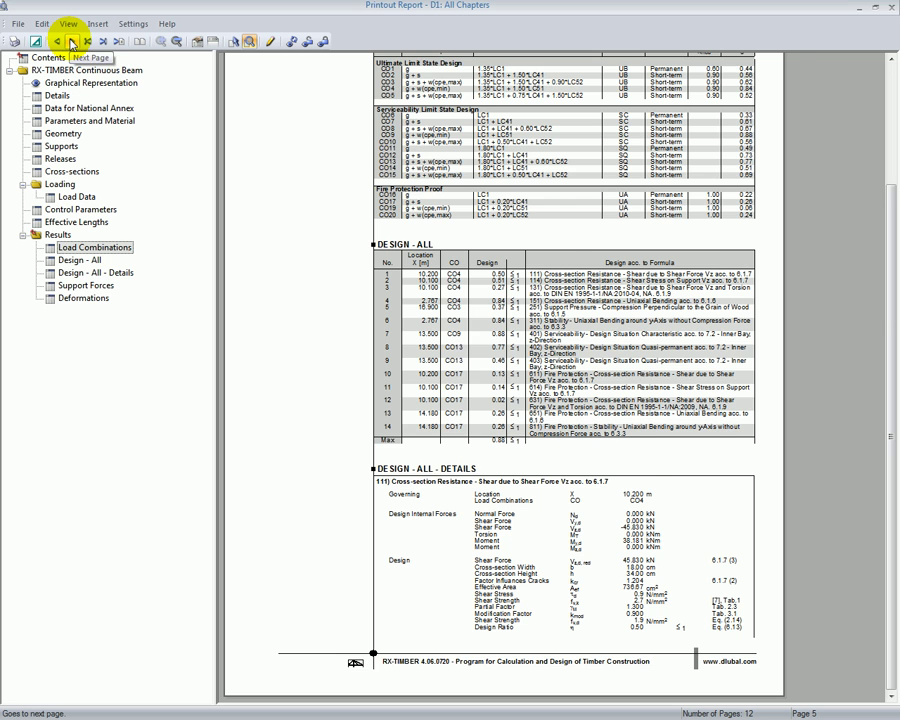
{"action": "left_click", "coordinate": [72, 44]}
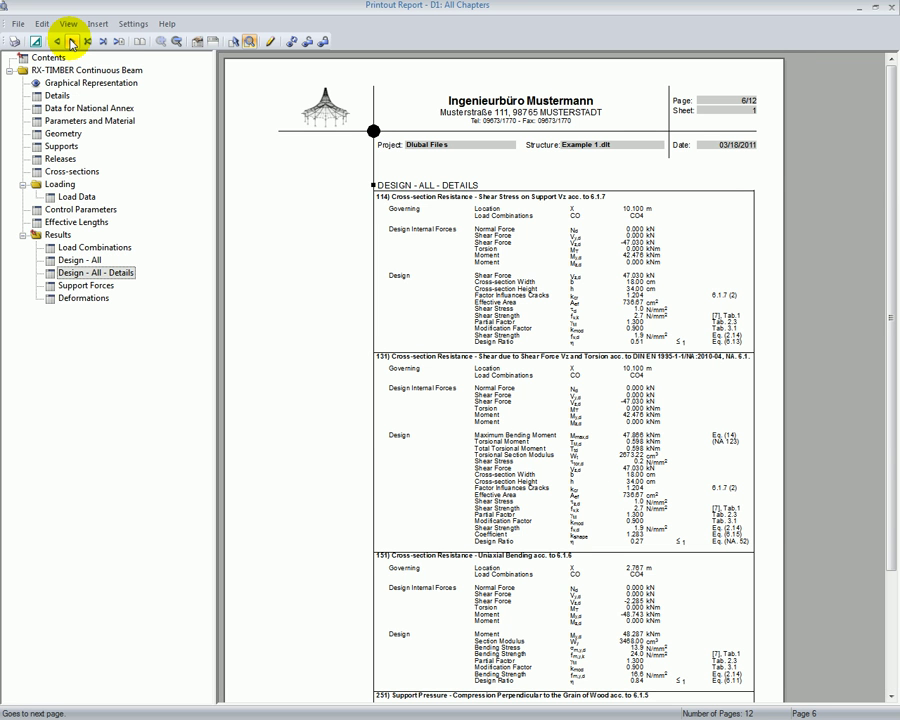
{"action": "left_click", "coordinate": [72, 44]}
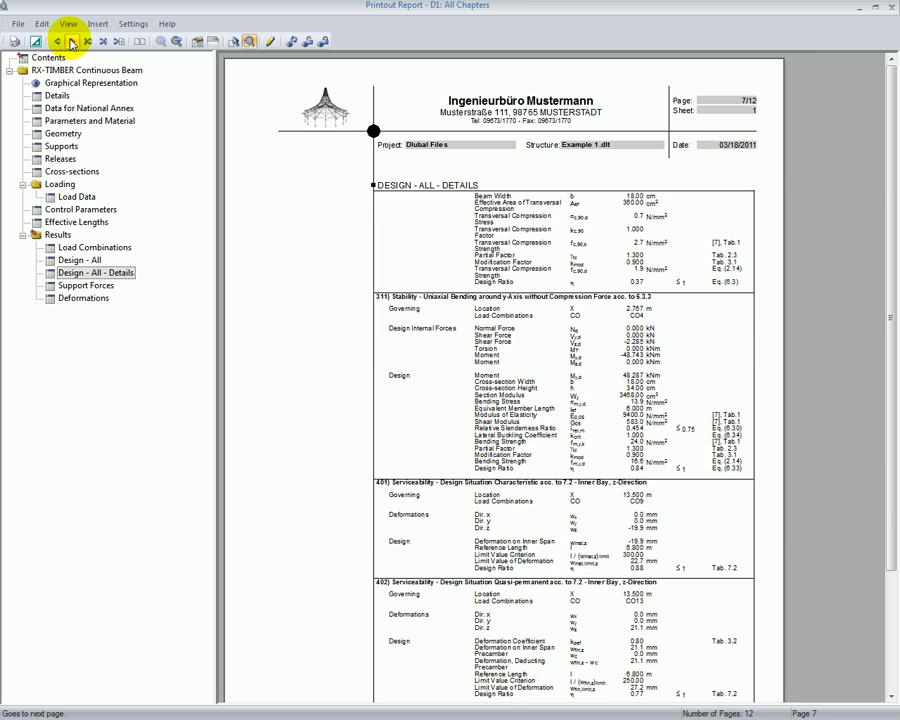
{"action": "left_click", "coordinate": [86, 286]}
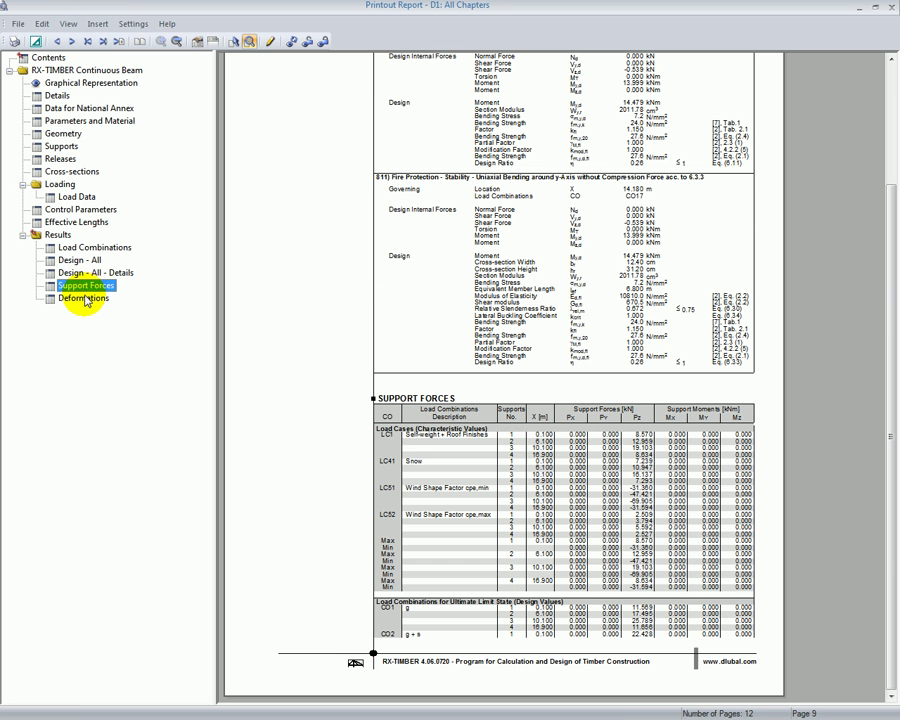
{"action": "left_click", "coordinate": [84, 298]}
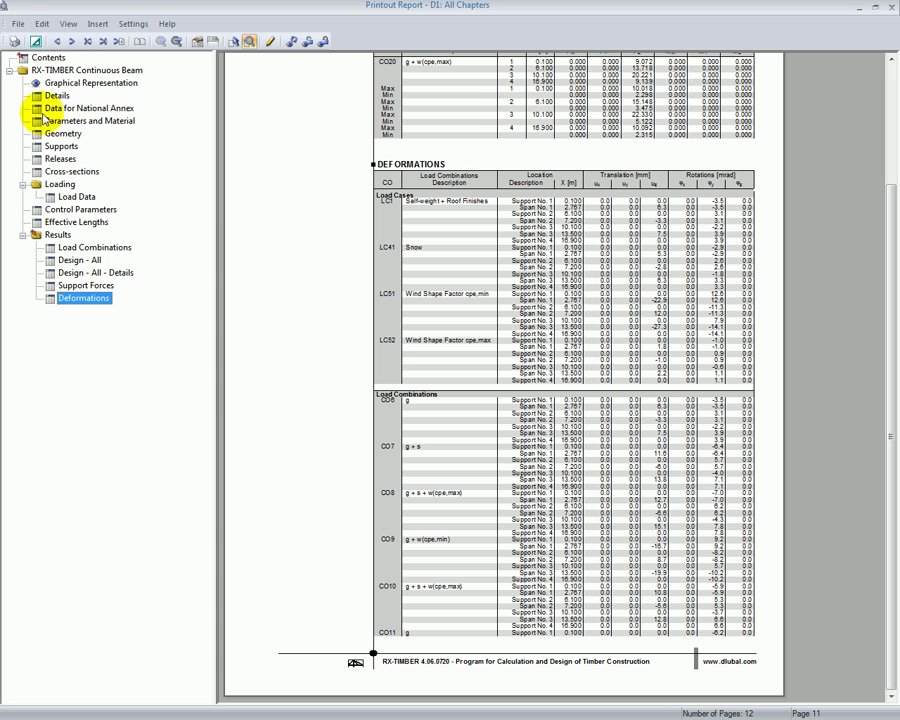
- Open the print settings for the printout report
{"action": "left_click", "coordinate": [17, 24]}
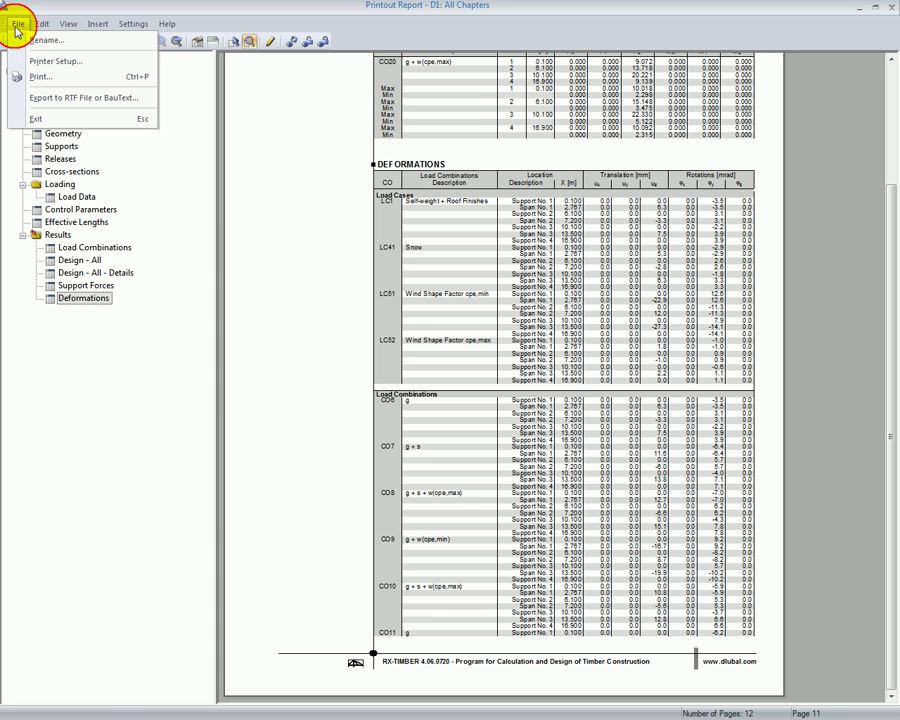
{"action": "left_click", "coordinate": [50, 76]}
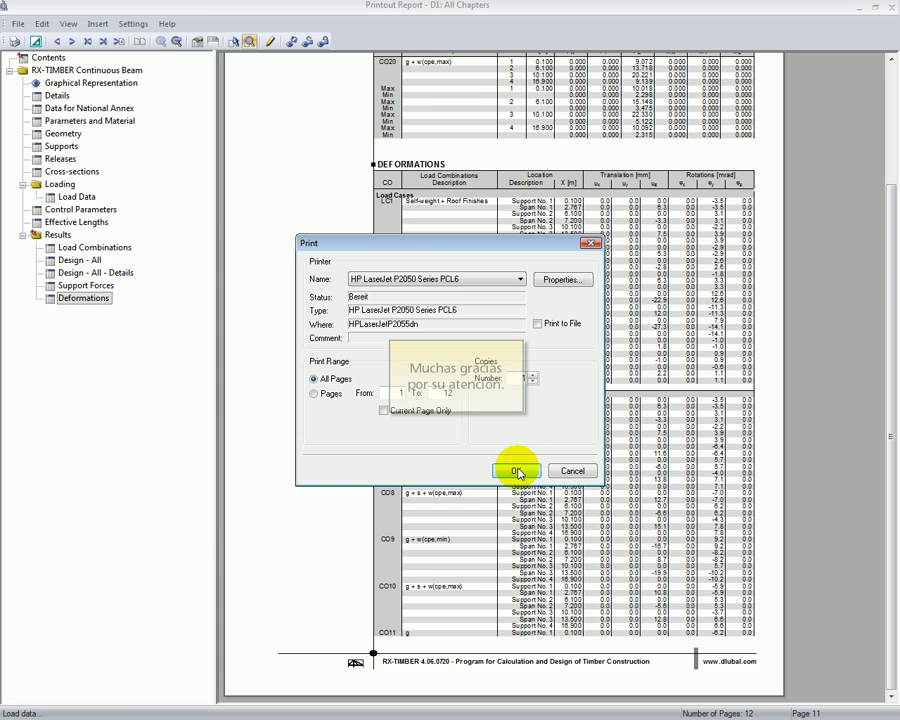